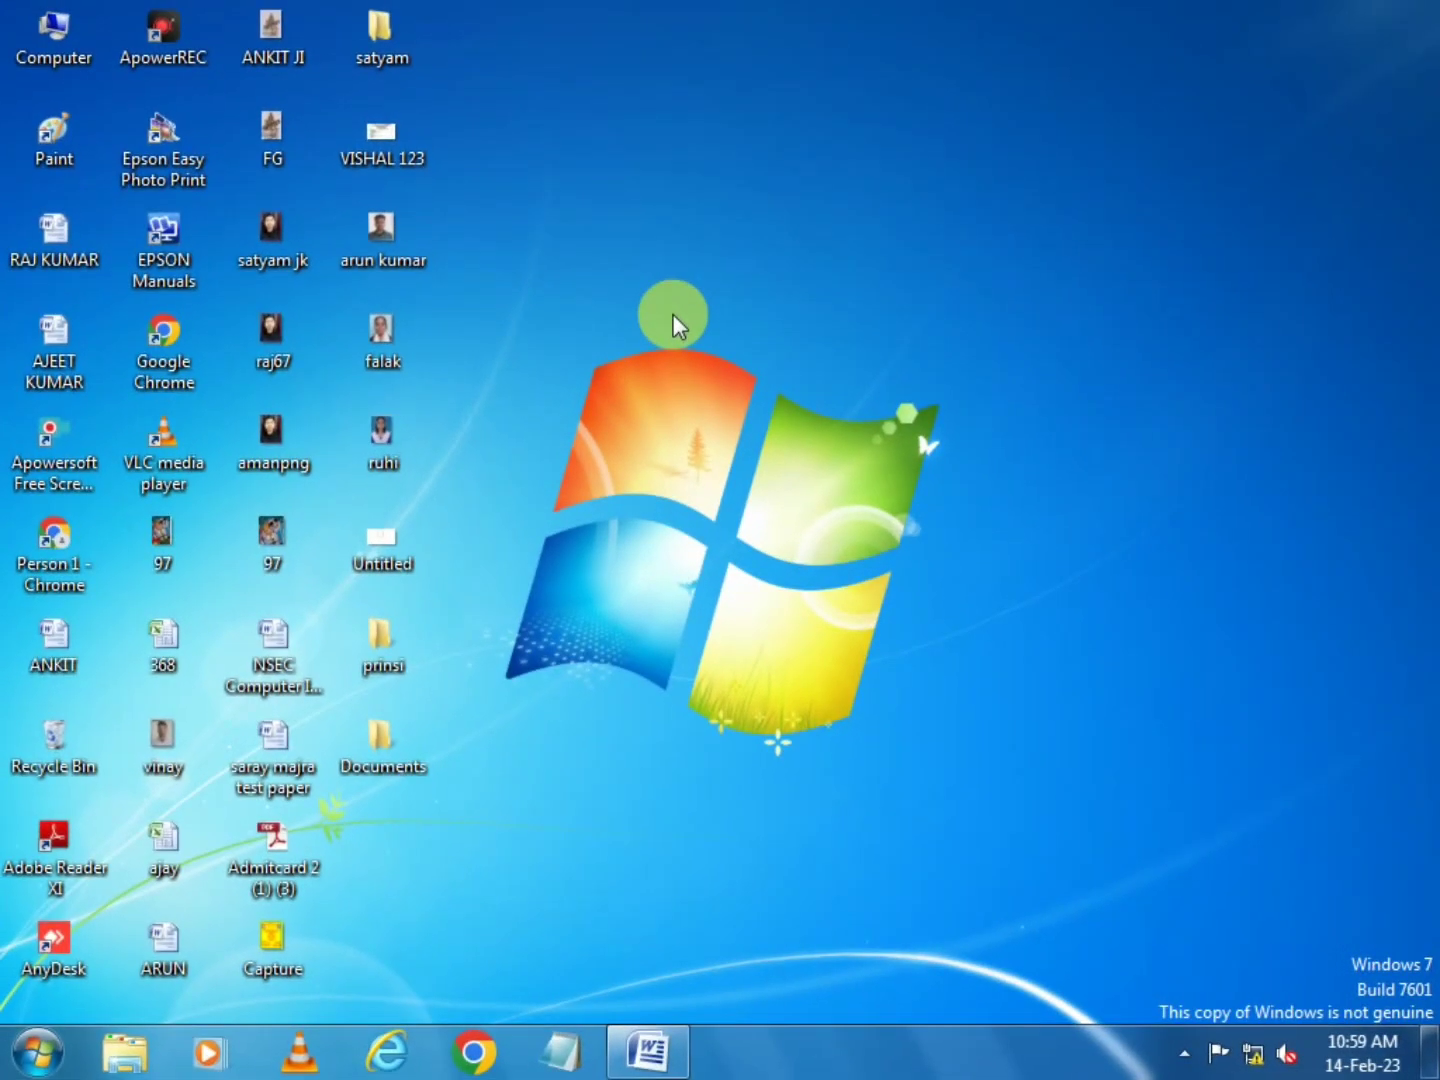
# - Open the mouse pointer settings from the desktop's personalization options and move the Mouse Properties dialog higher
pyautogui.rightClick(677, 256)
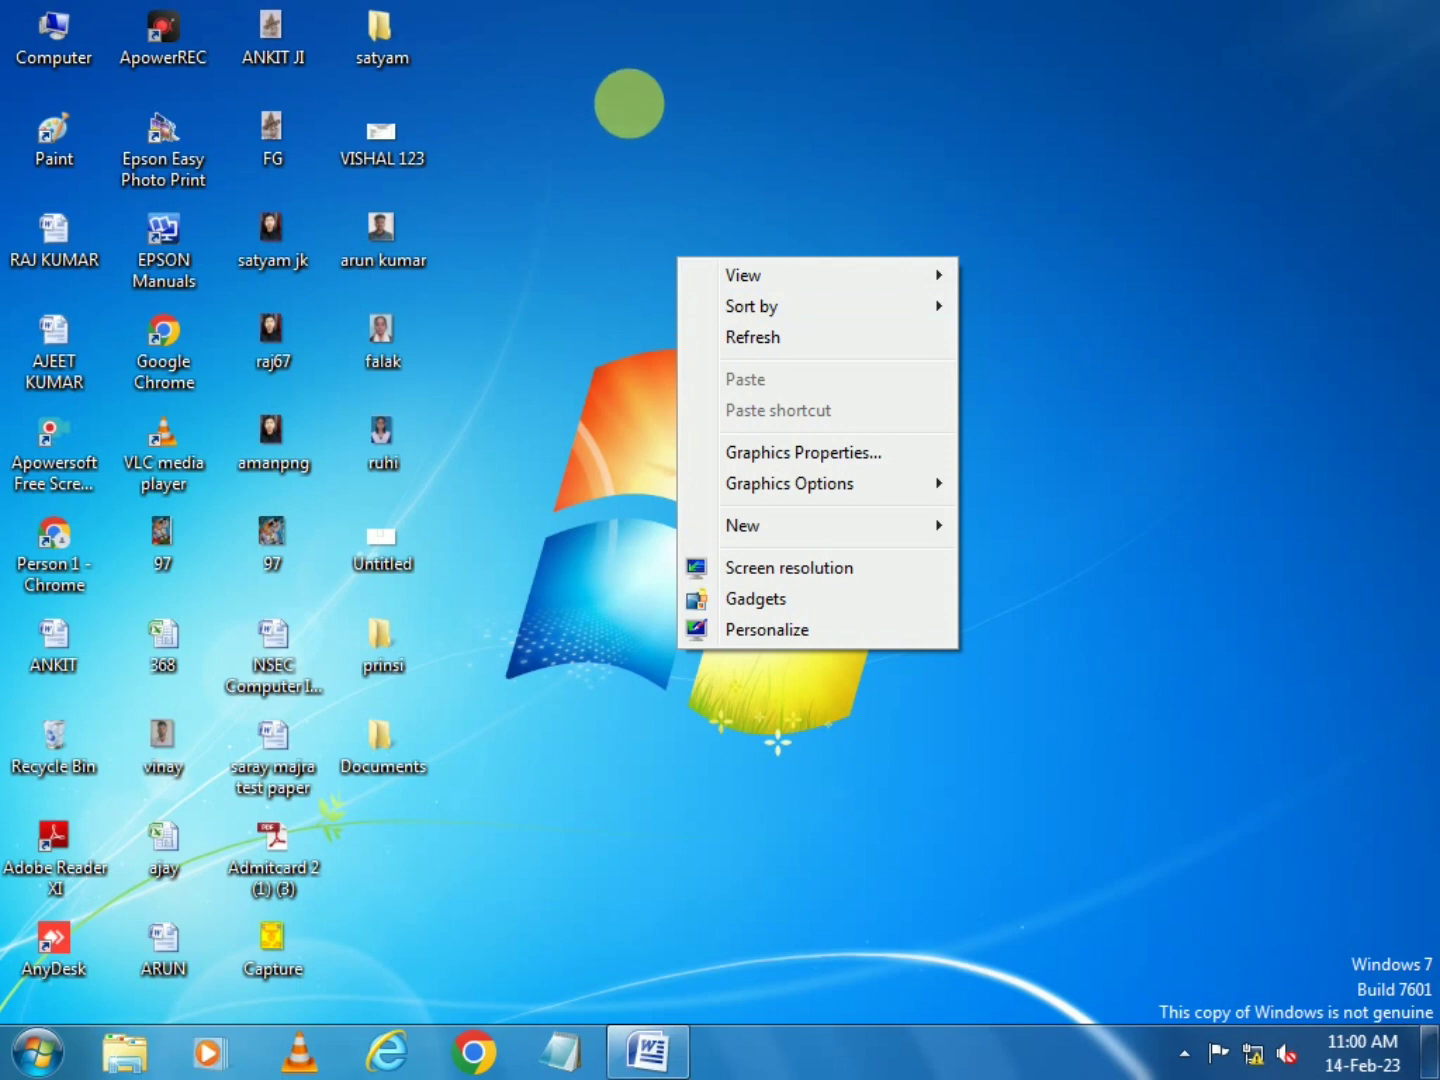
pyautogui.rightClick(629, 104)
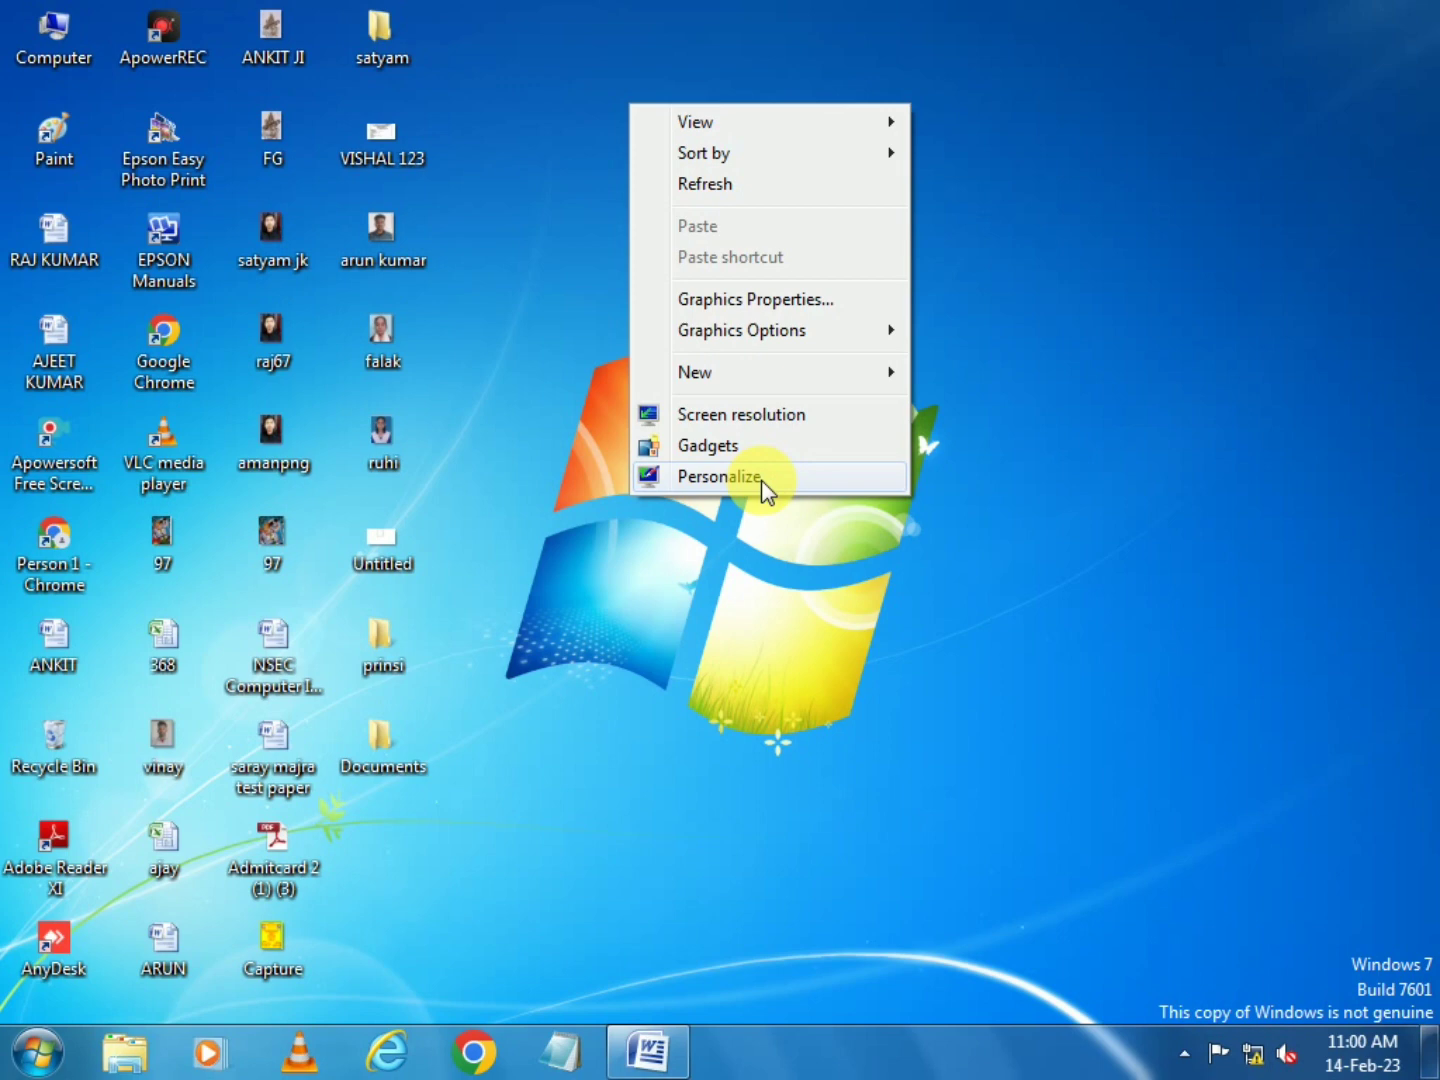
pyautogui.click(760, 480)
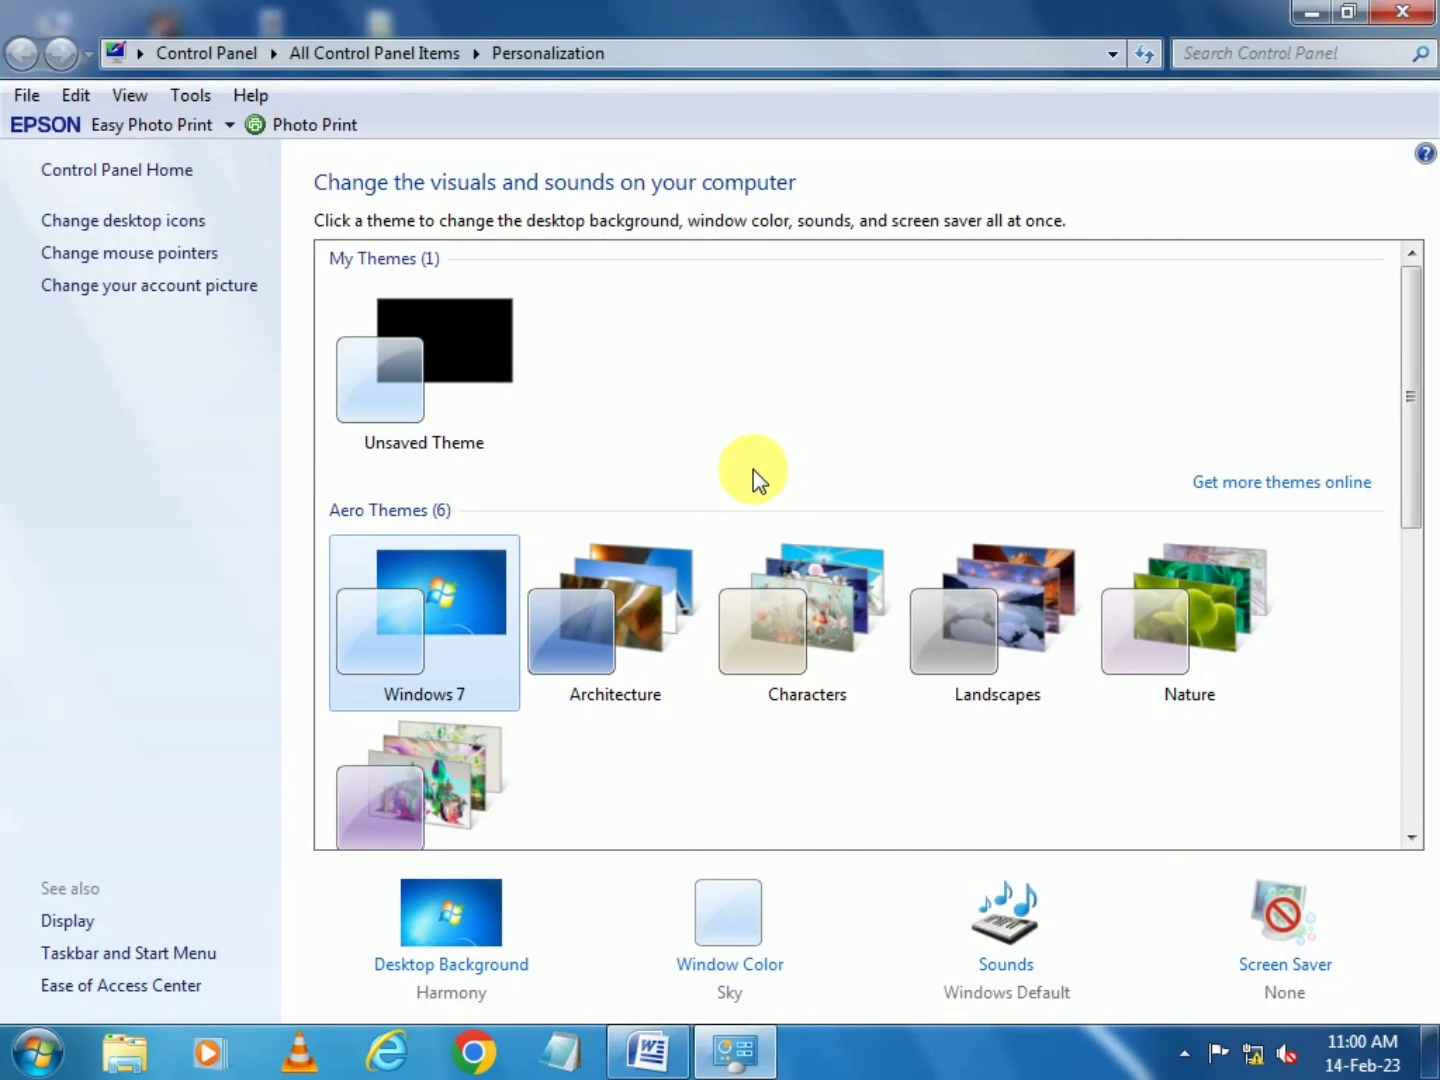
pyautogui.click(135, 256)
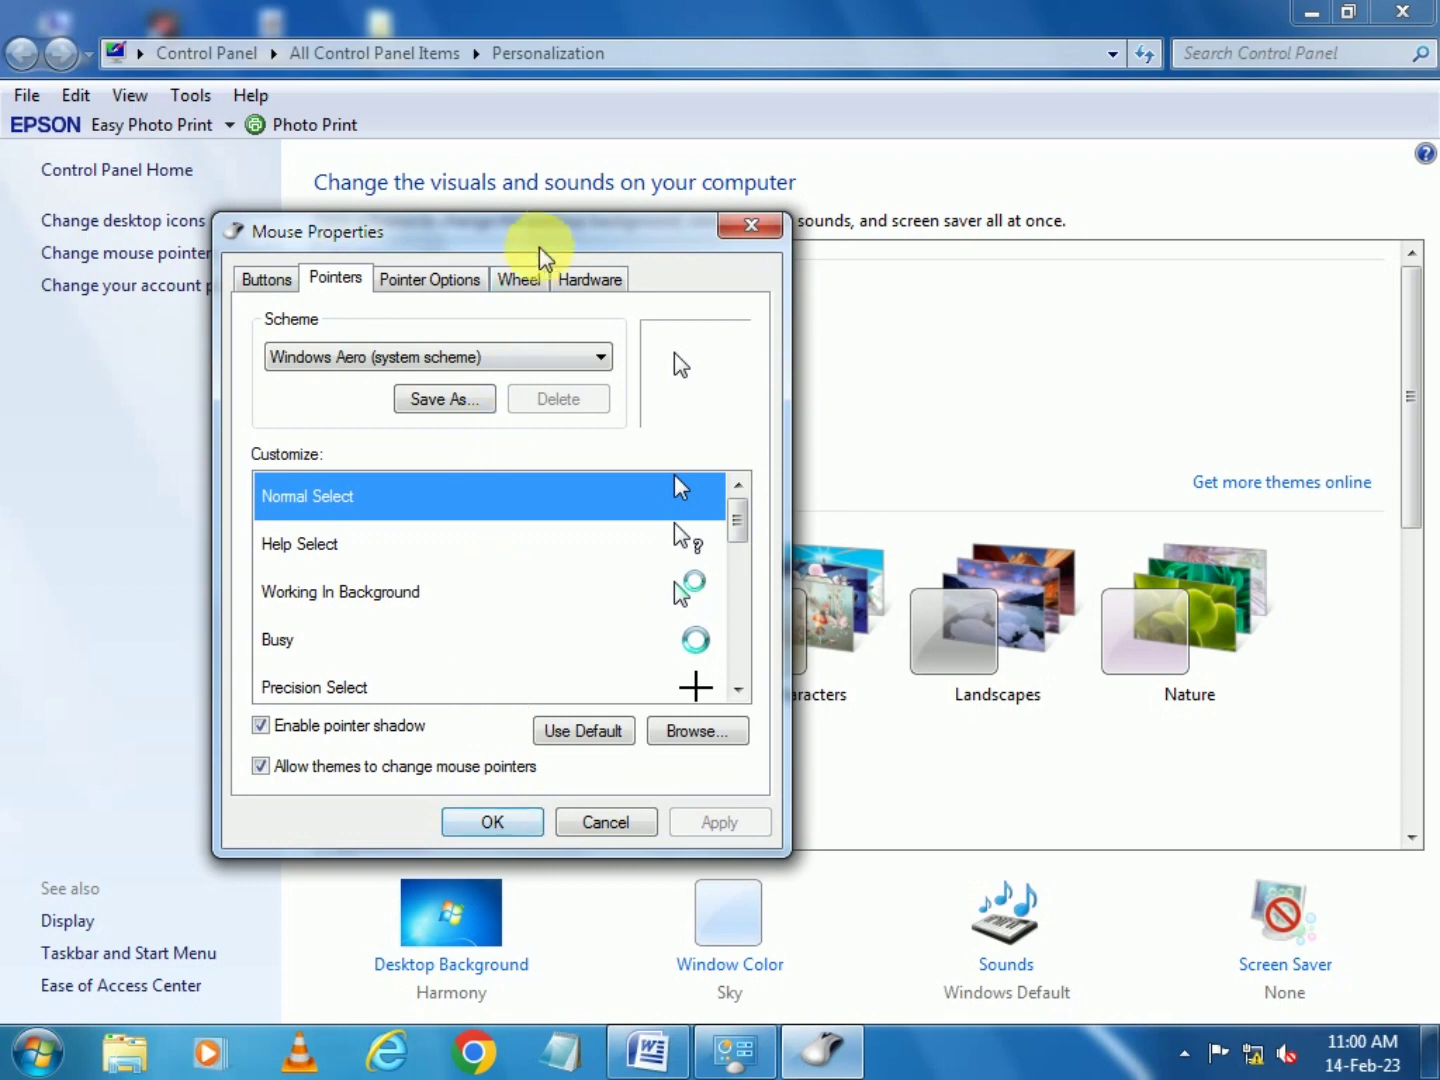
pyautogui.moveTo(560, 230); pyautogui.dragTo(668, 129)
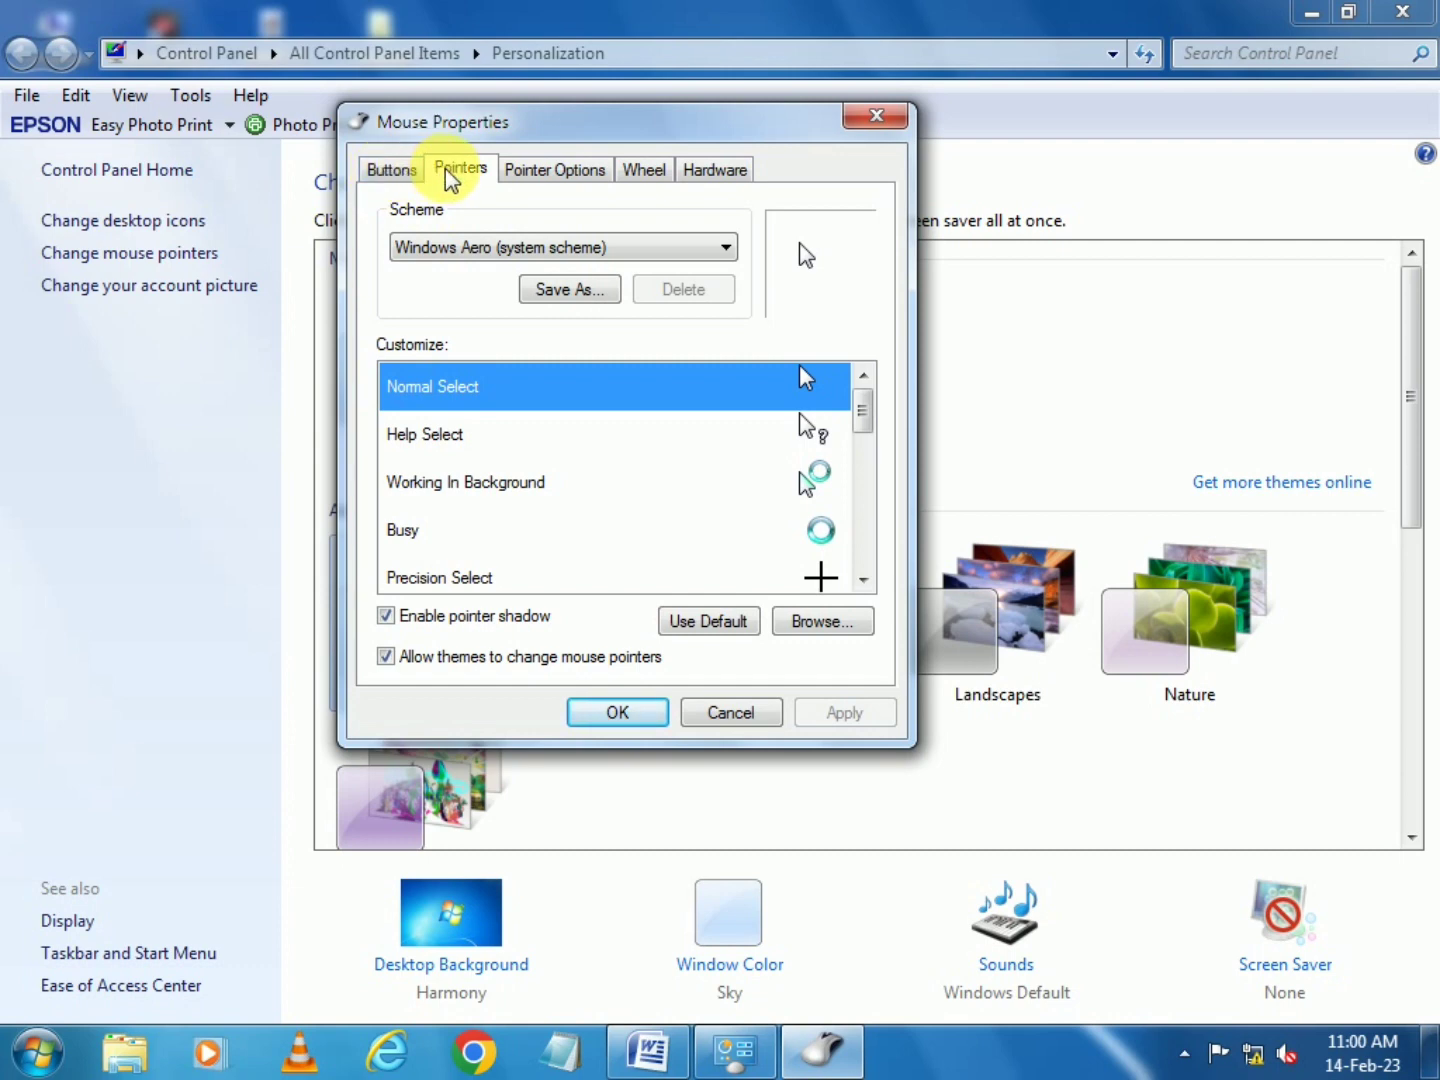
# - Try the option that switches the primary and secondary mouse buttons
pyautogui.click(393, 170)
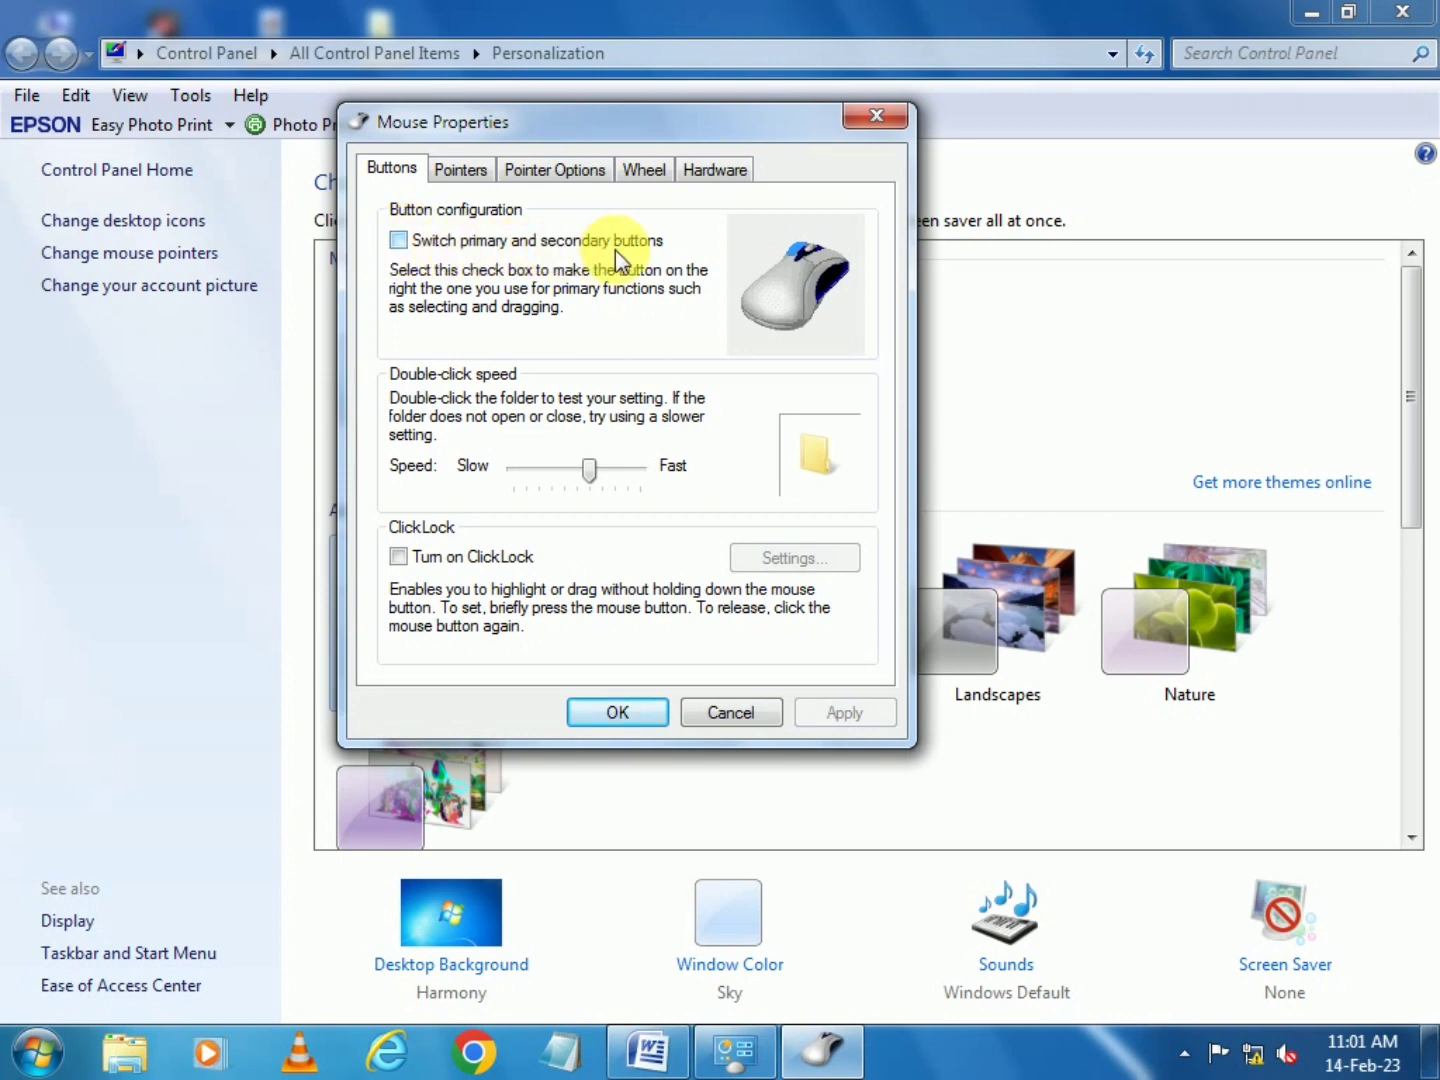
pyautogui.click(400, 242)
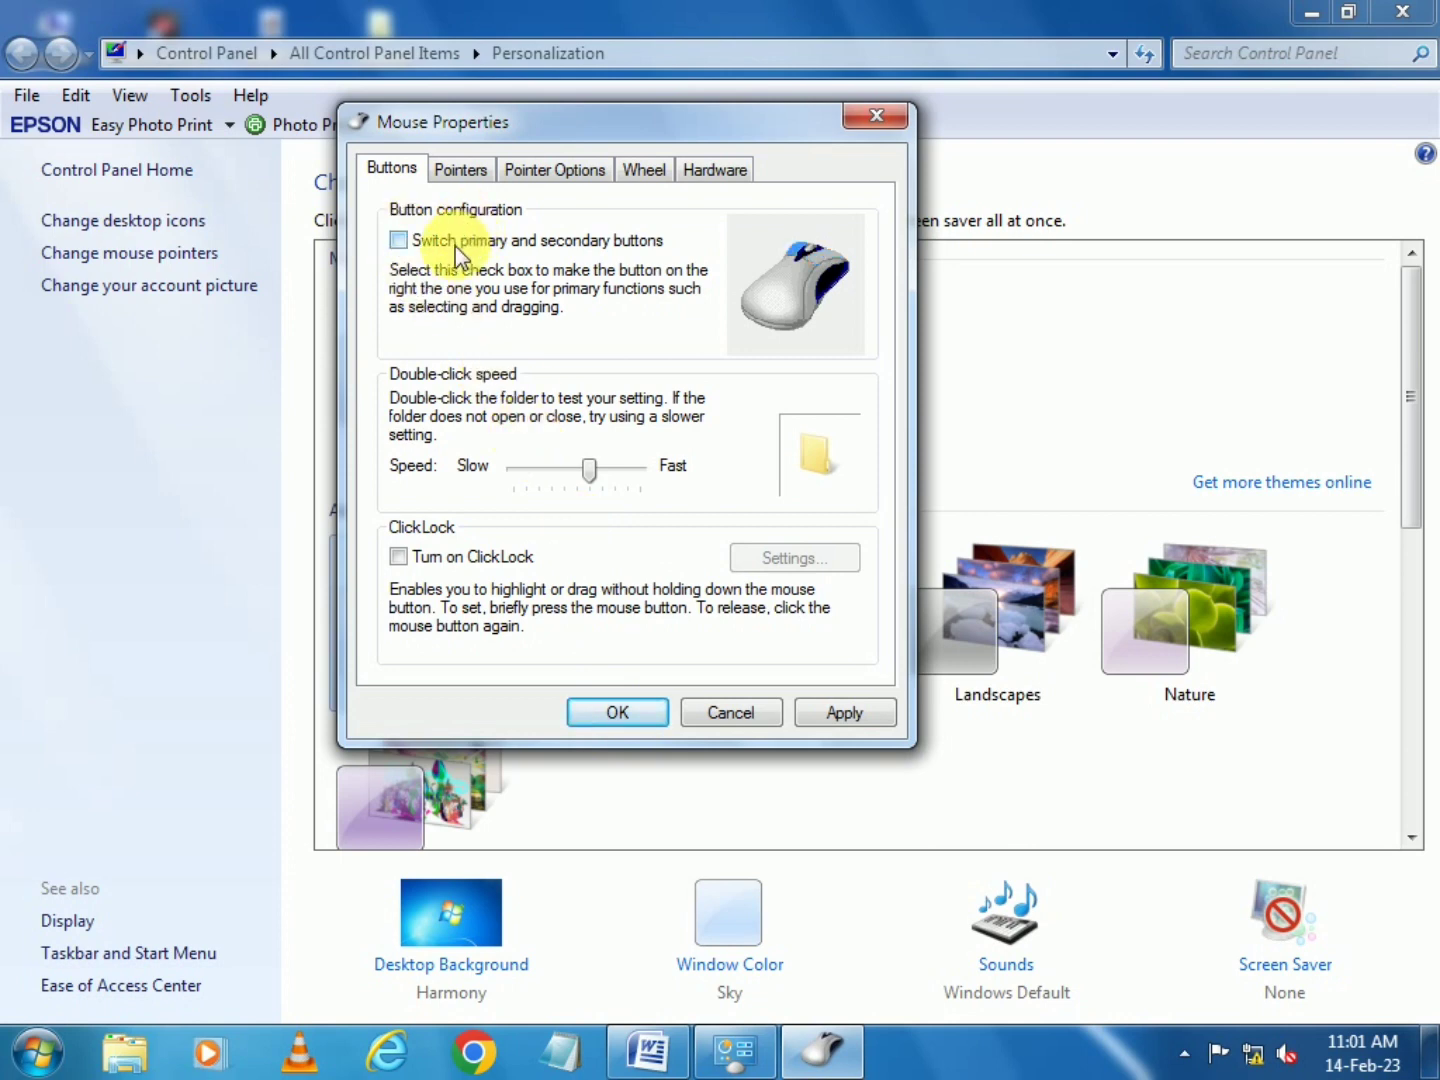
# - Look through the pointer list and schemes, and try the Windows Black (large) pointer scheme
pyautogui.click(465, 172)
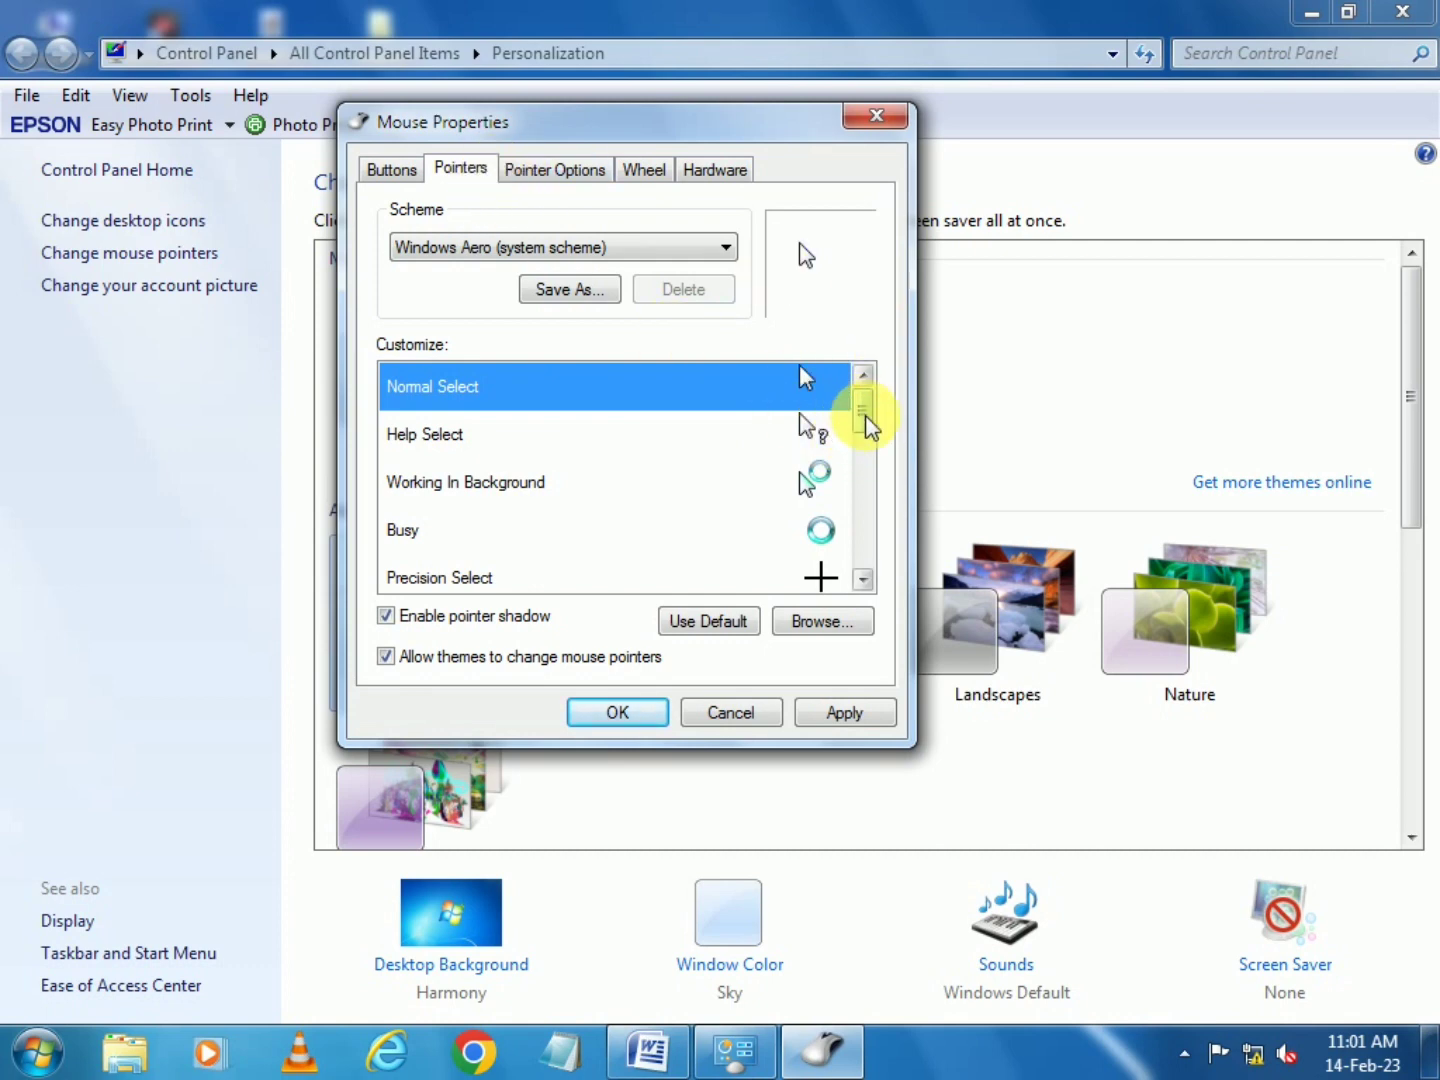
pyautogui.moveTo(868, 421)
pyautogui.mouseDown()
pyautogui.moveTo(880, 508)
pyautogui.moveTo(868, 568)
pyautogui.moveTo(865, 386)
pyautogui.mouseUp()
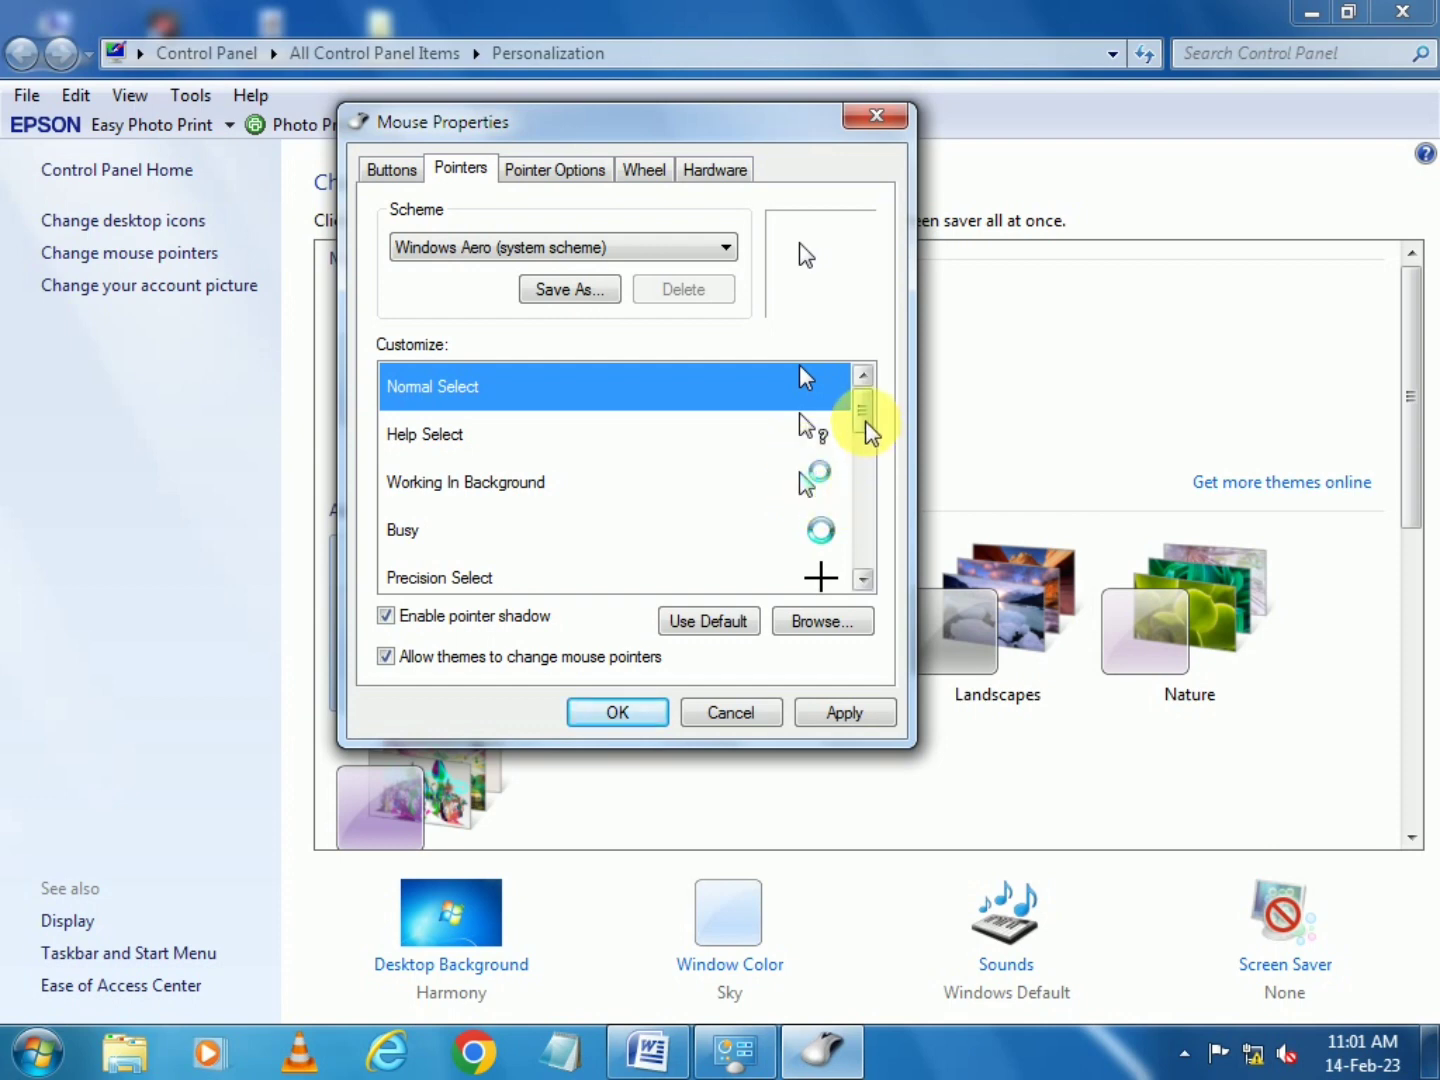
pyautogui.moveTo(862, 425)
pyautogui.mouseDown()
pyautogui.moveTo(861, 450)
pyautogui.moveTo(884, 465)
pyautogui.moveTo(866, 411)
pyautogui.mouseUp()
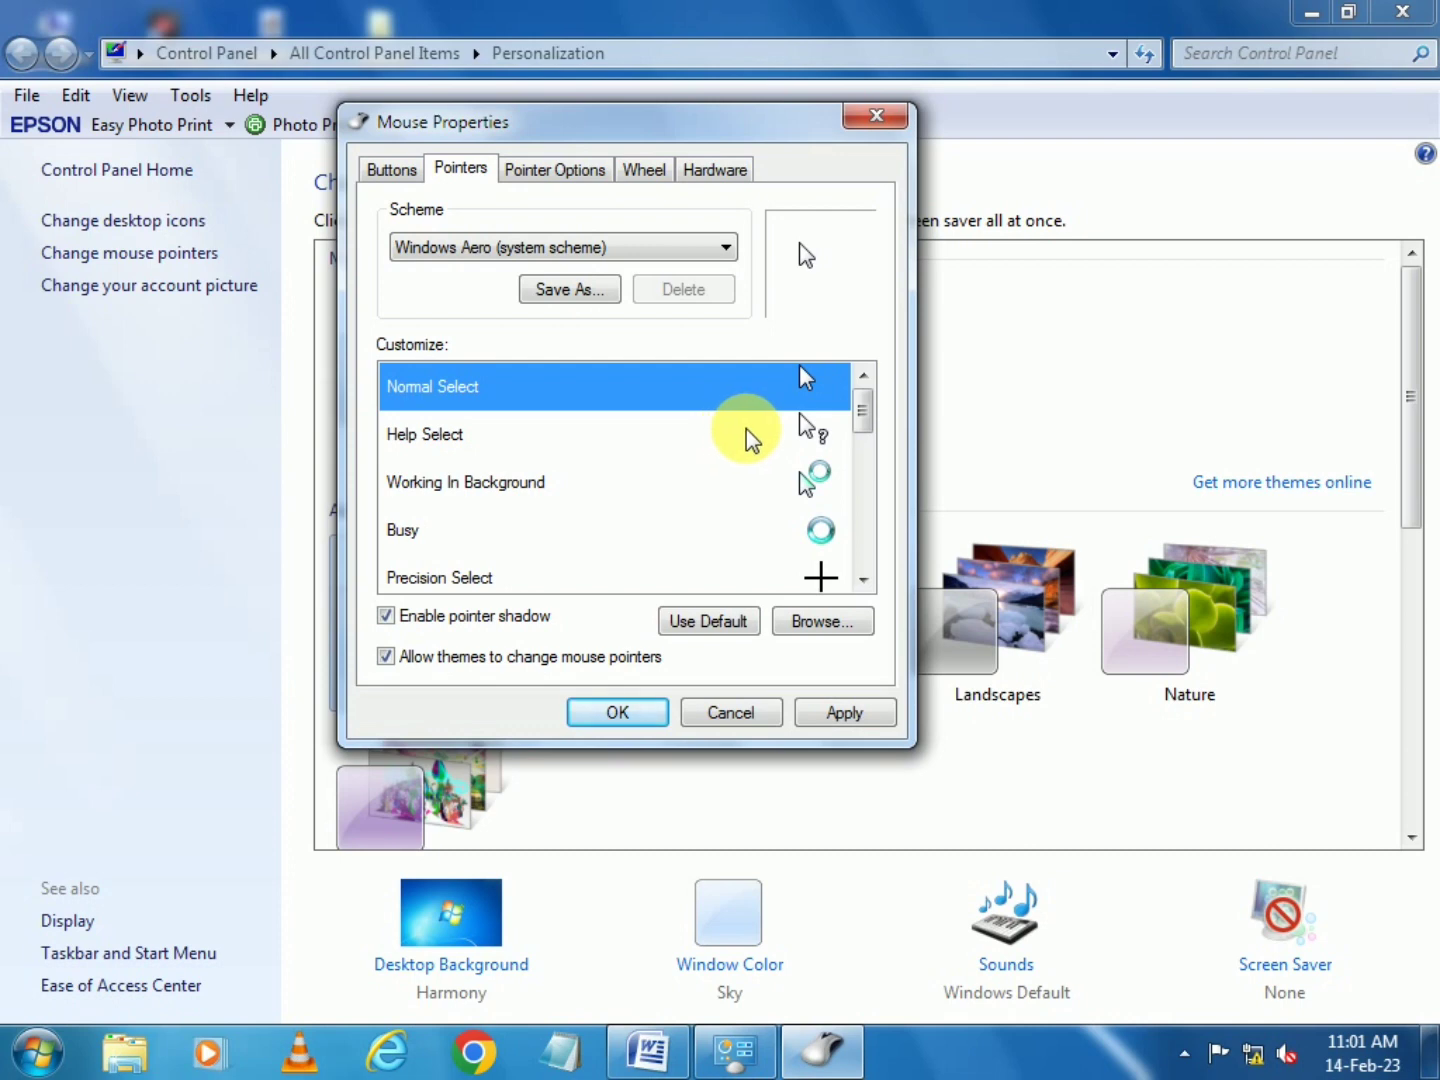
pyautogui.click(512, 262)
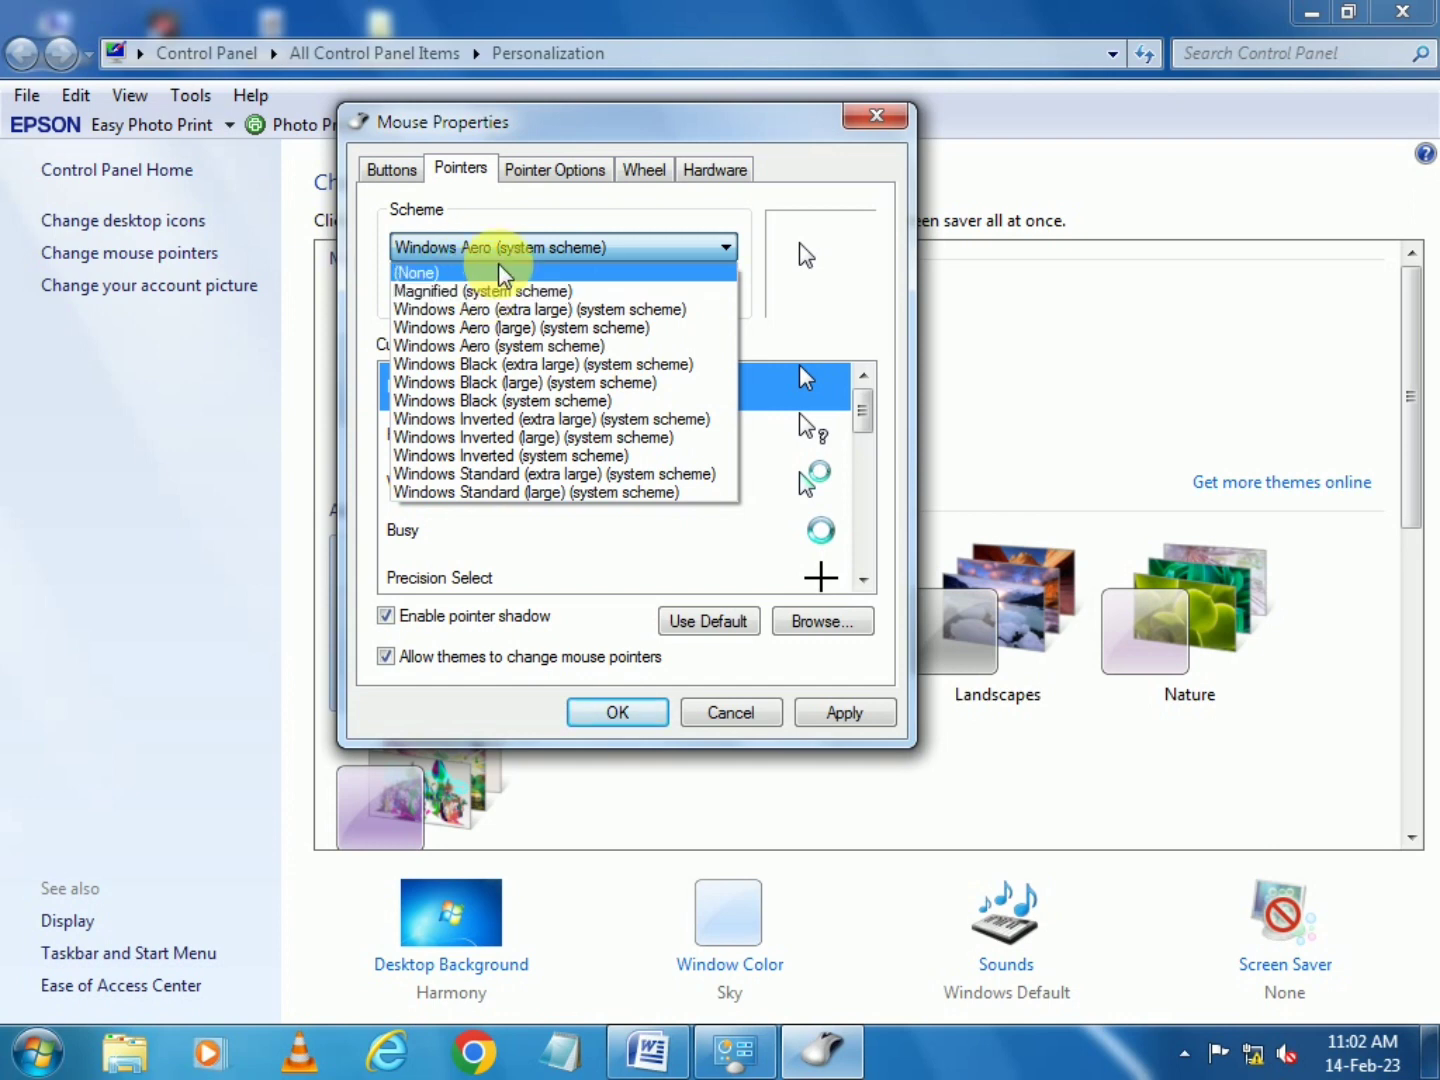
pyautogui.click(537, 243)
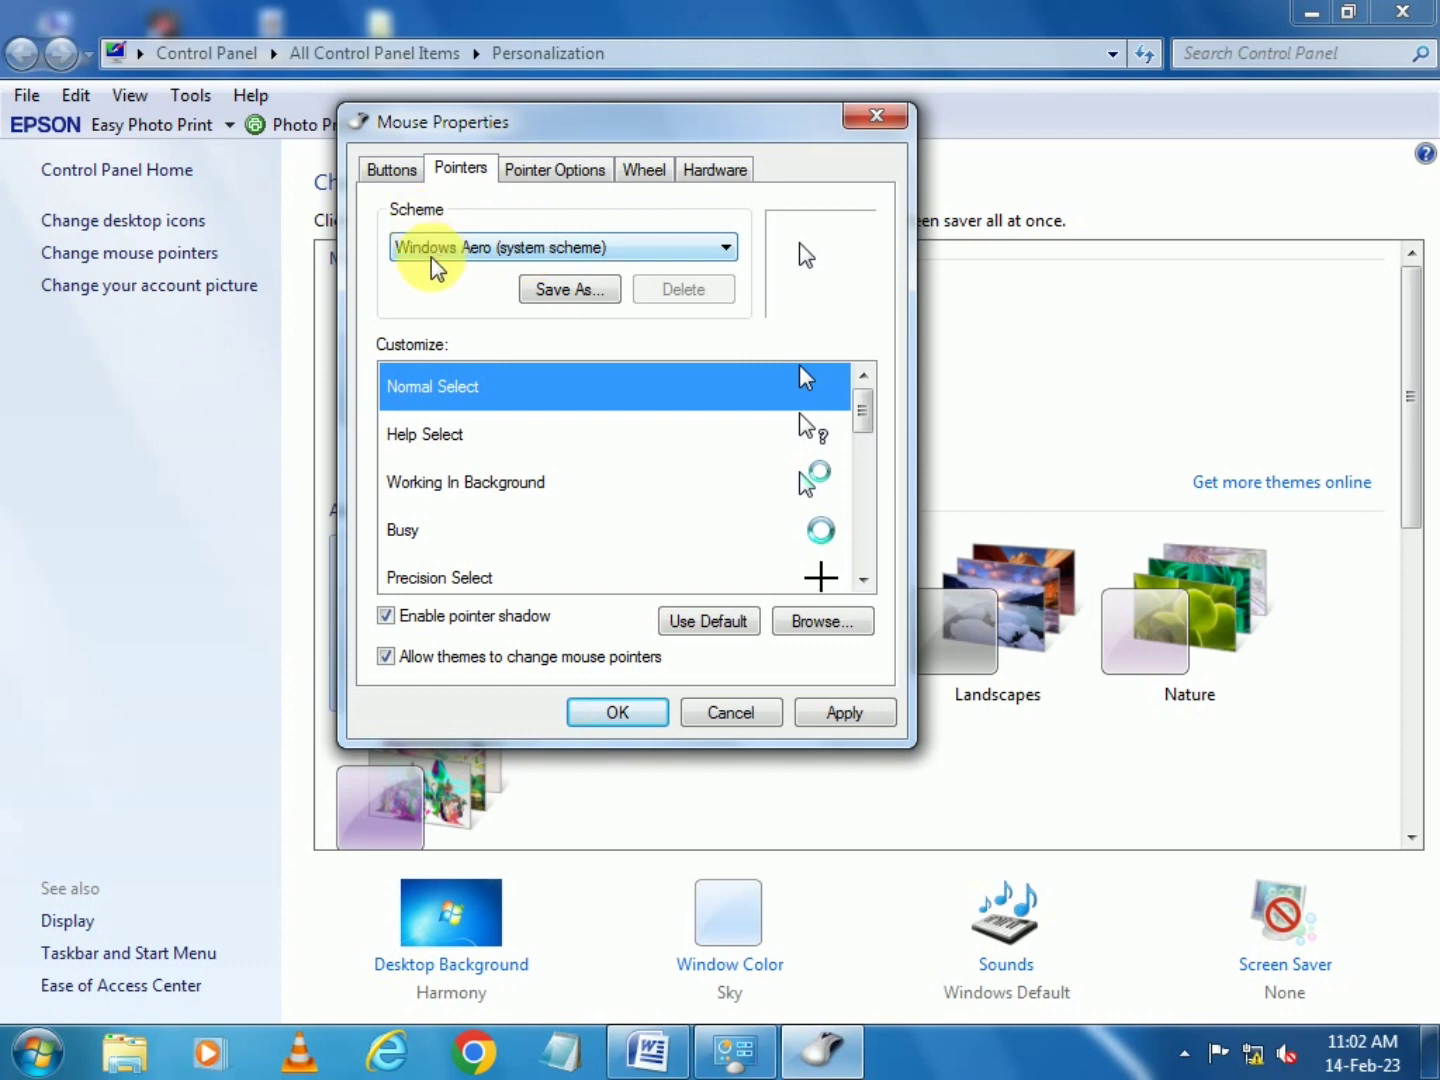
pyautogui.click(521, 254)
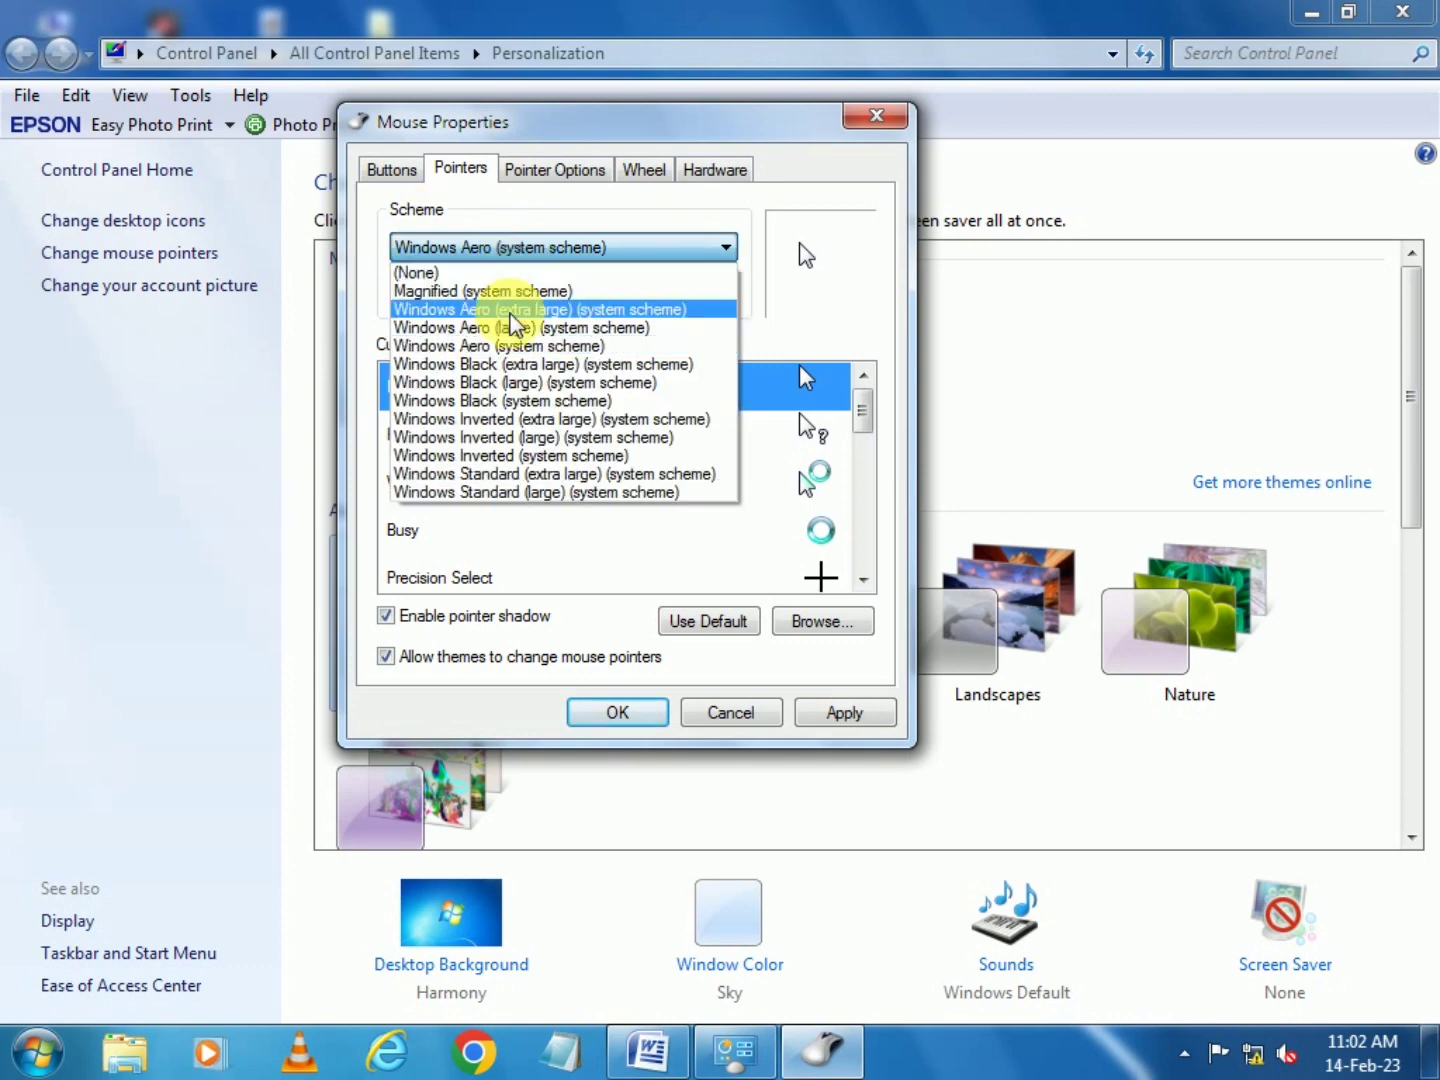
pyautogui.click(521, 381)
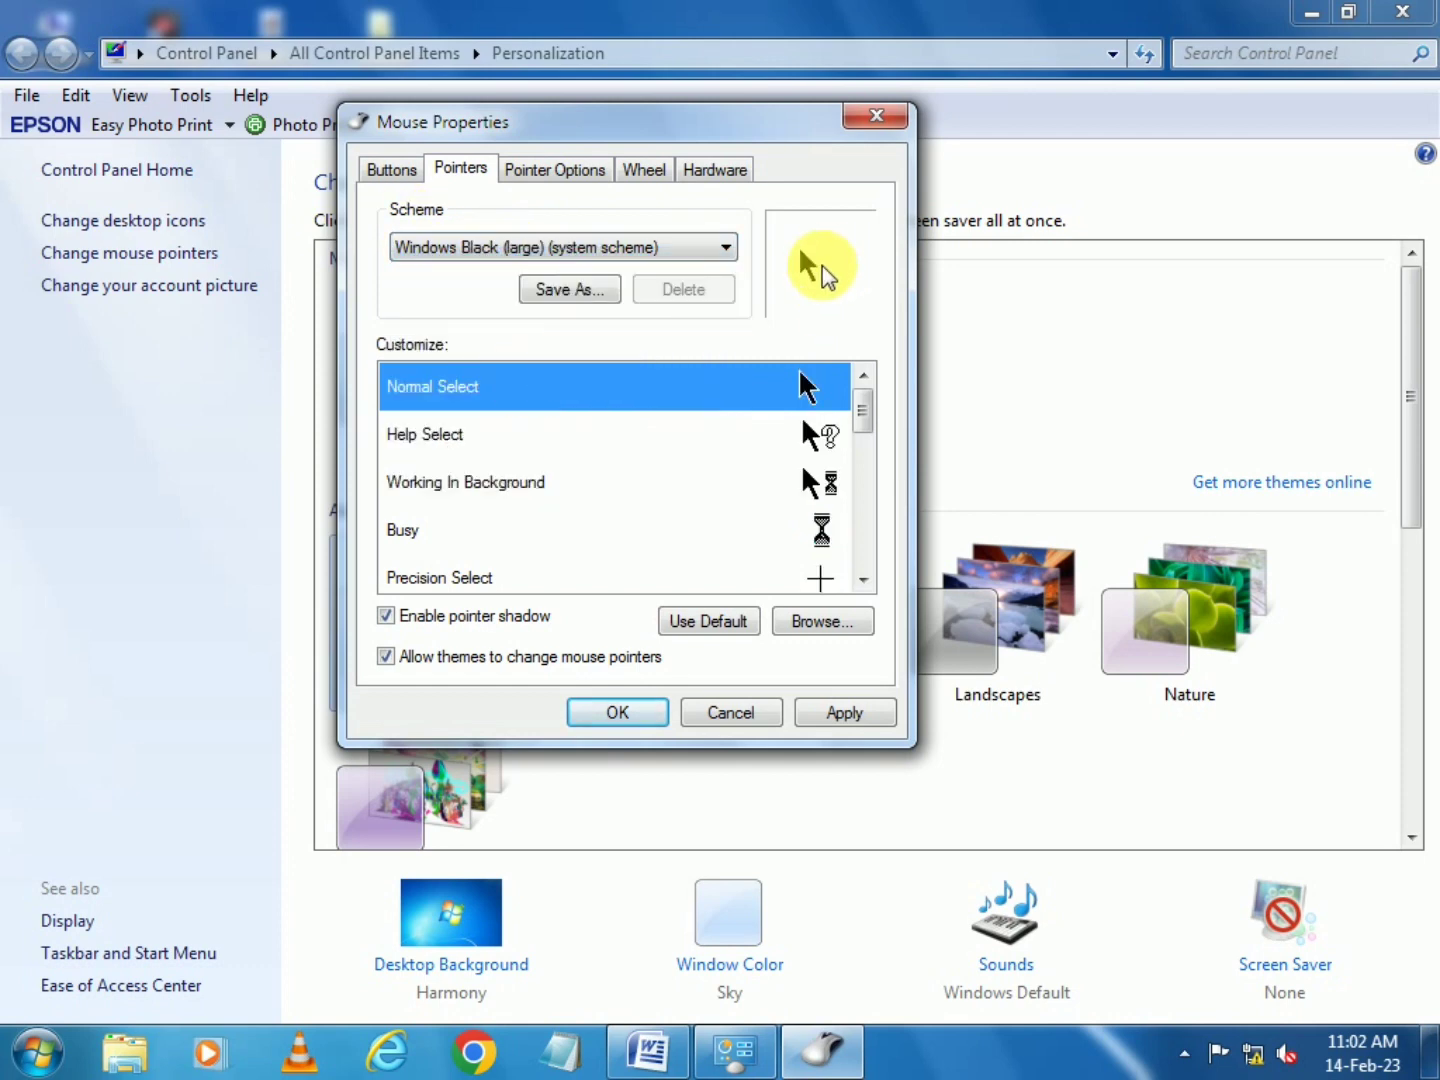
# - Preview the Windows Inverted (extra large), Windows Aero (large) and Windows Aero pointer schemes
pyautogui.click(572, 252)
pyautogui.click(494, 412)
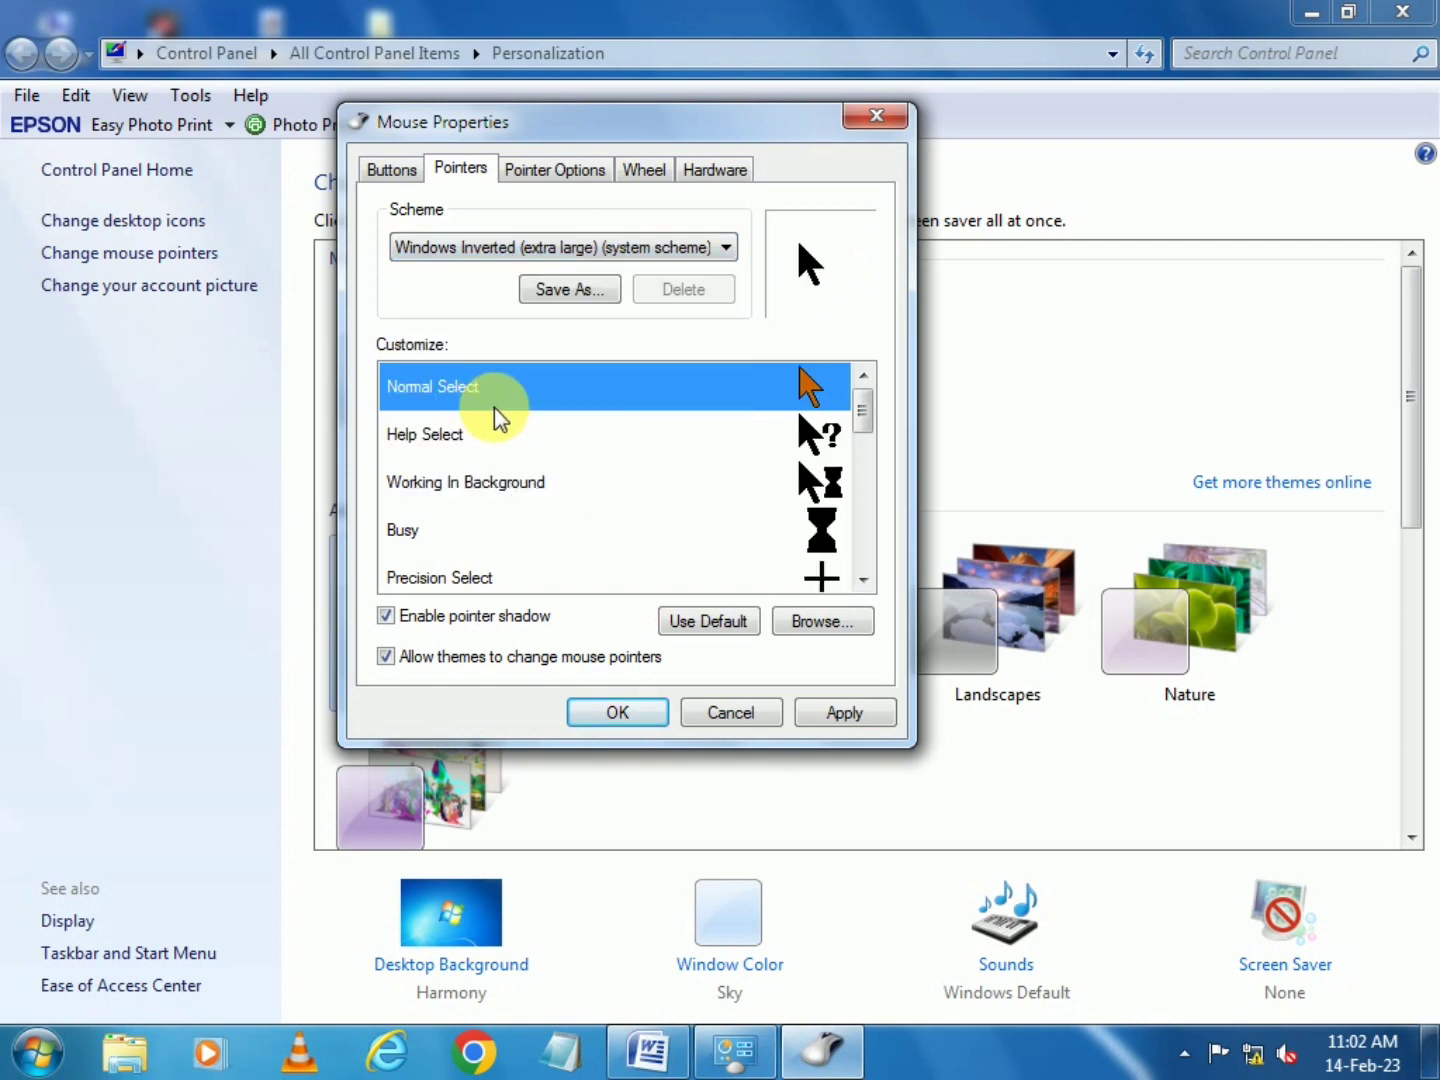
pyautogui.click(517, 250)
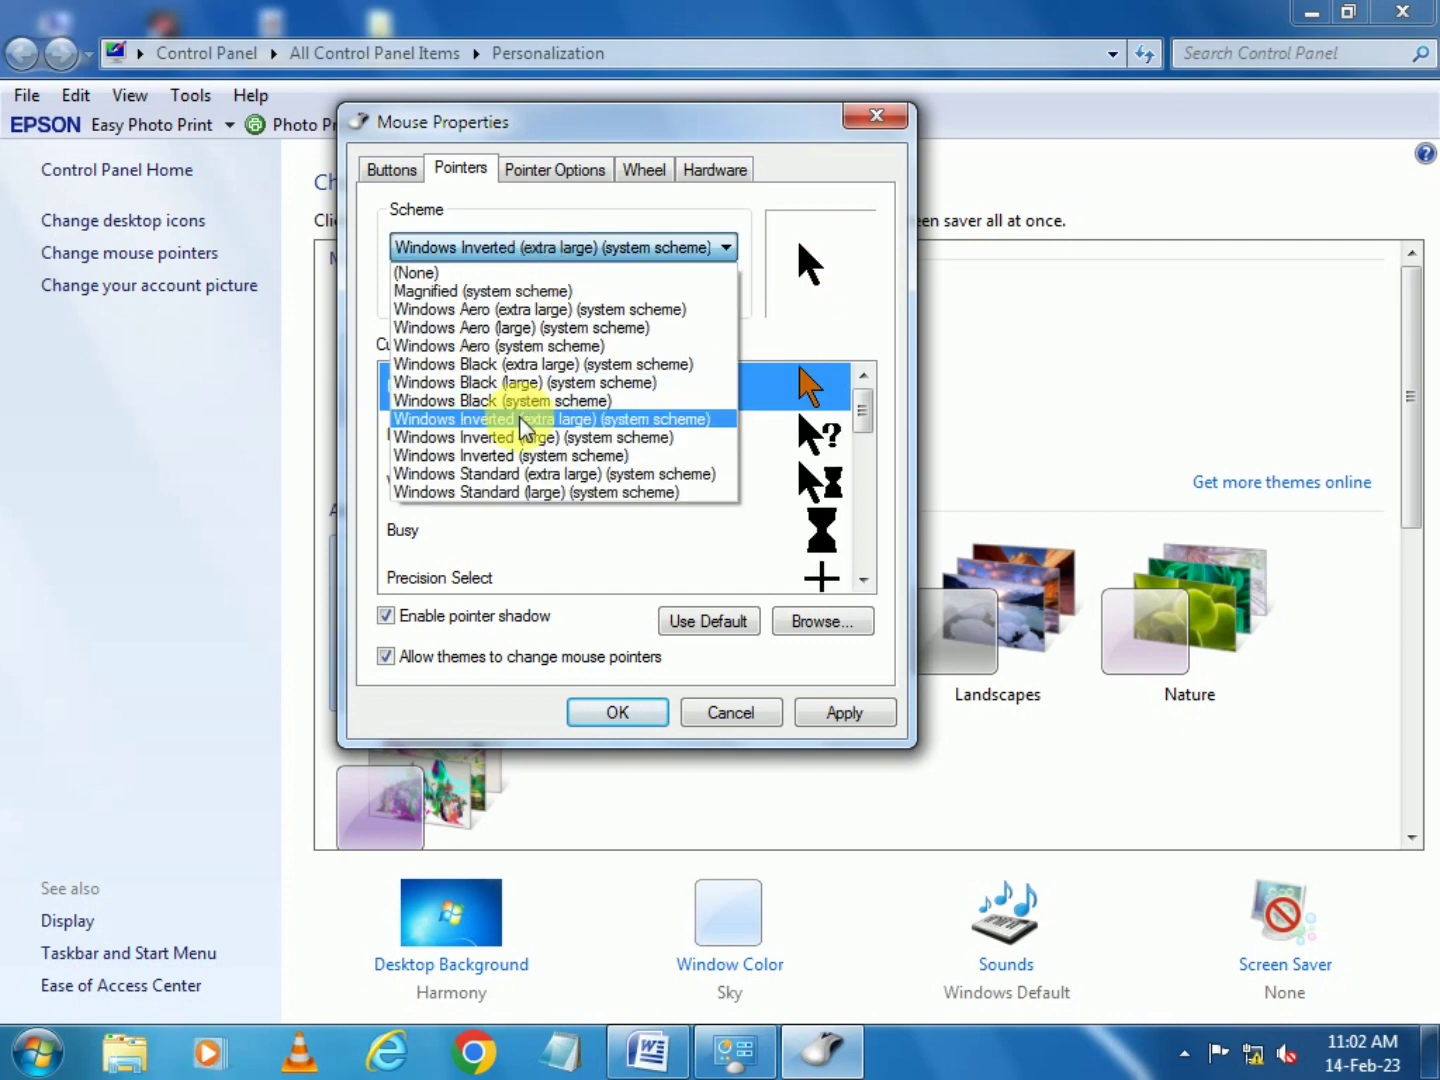
pyautogui.click(538, 327)
pyautogui.click(535, 250)
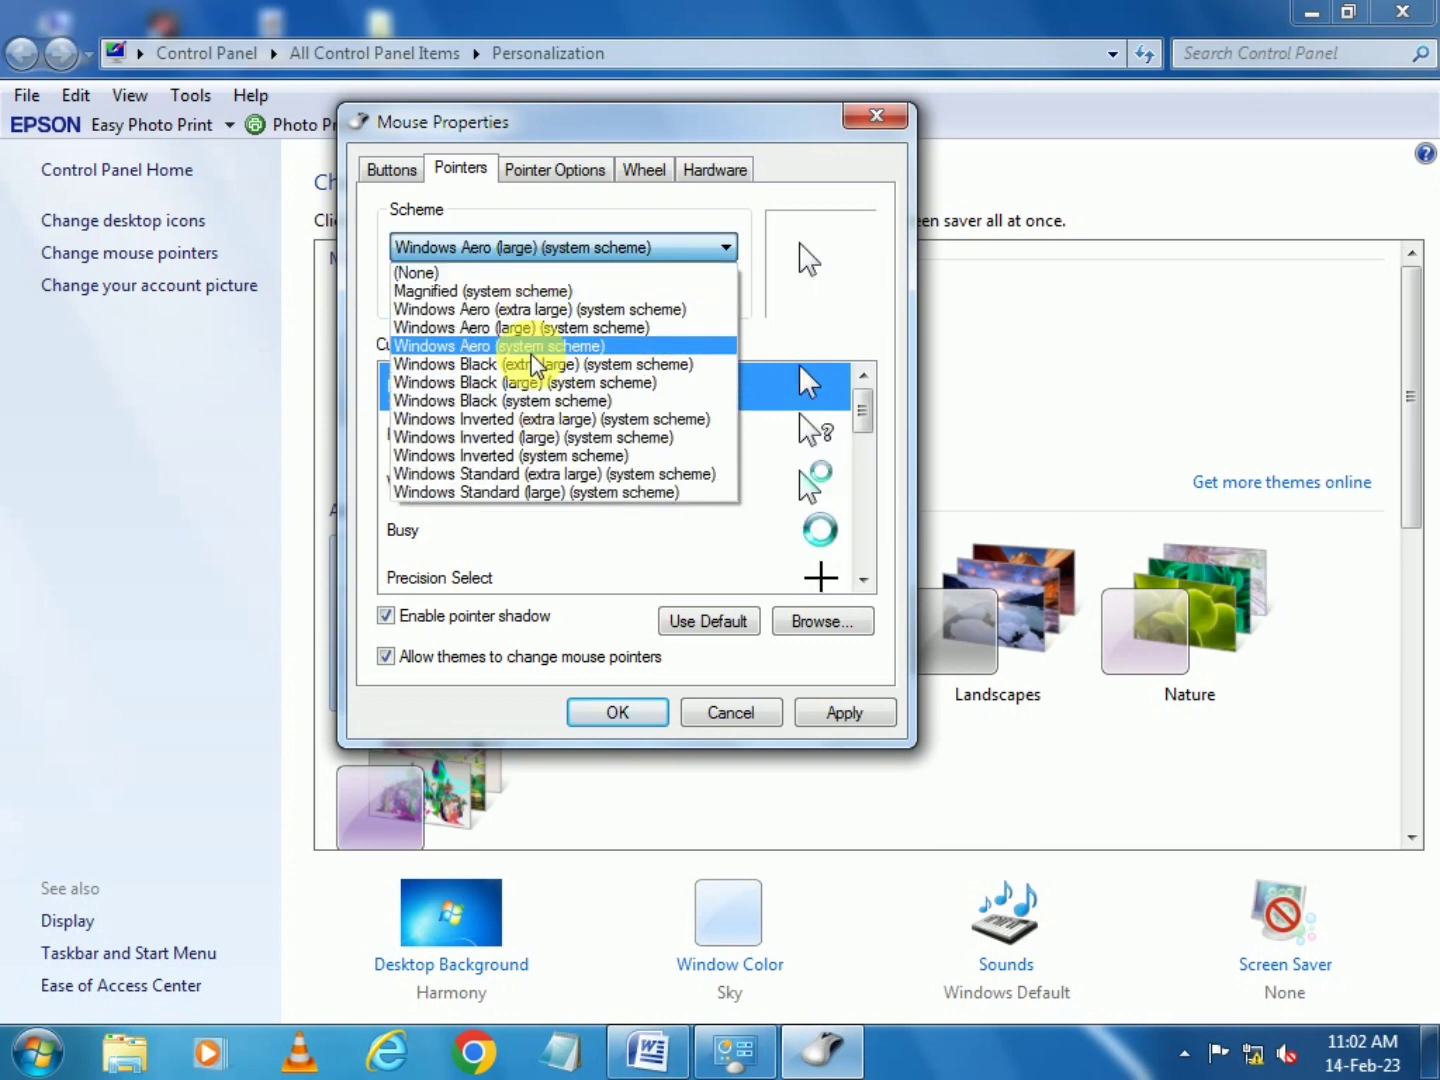
pyautogui.click(532, 348)
# - Set the pointer scheme to Windows Black (extra large) and confirm the mouse properties
pyautogui.click(566, 250)
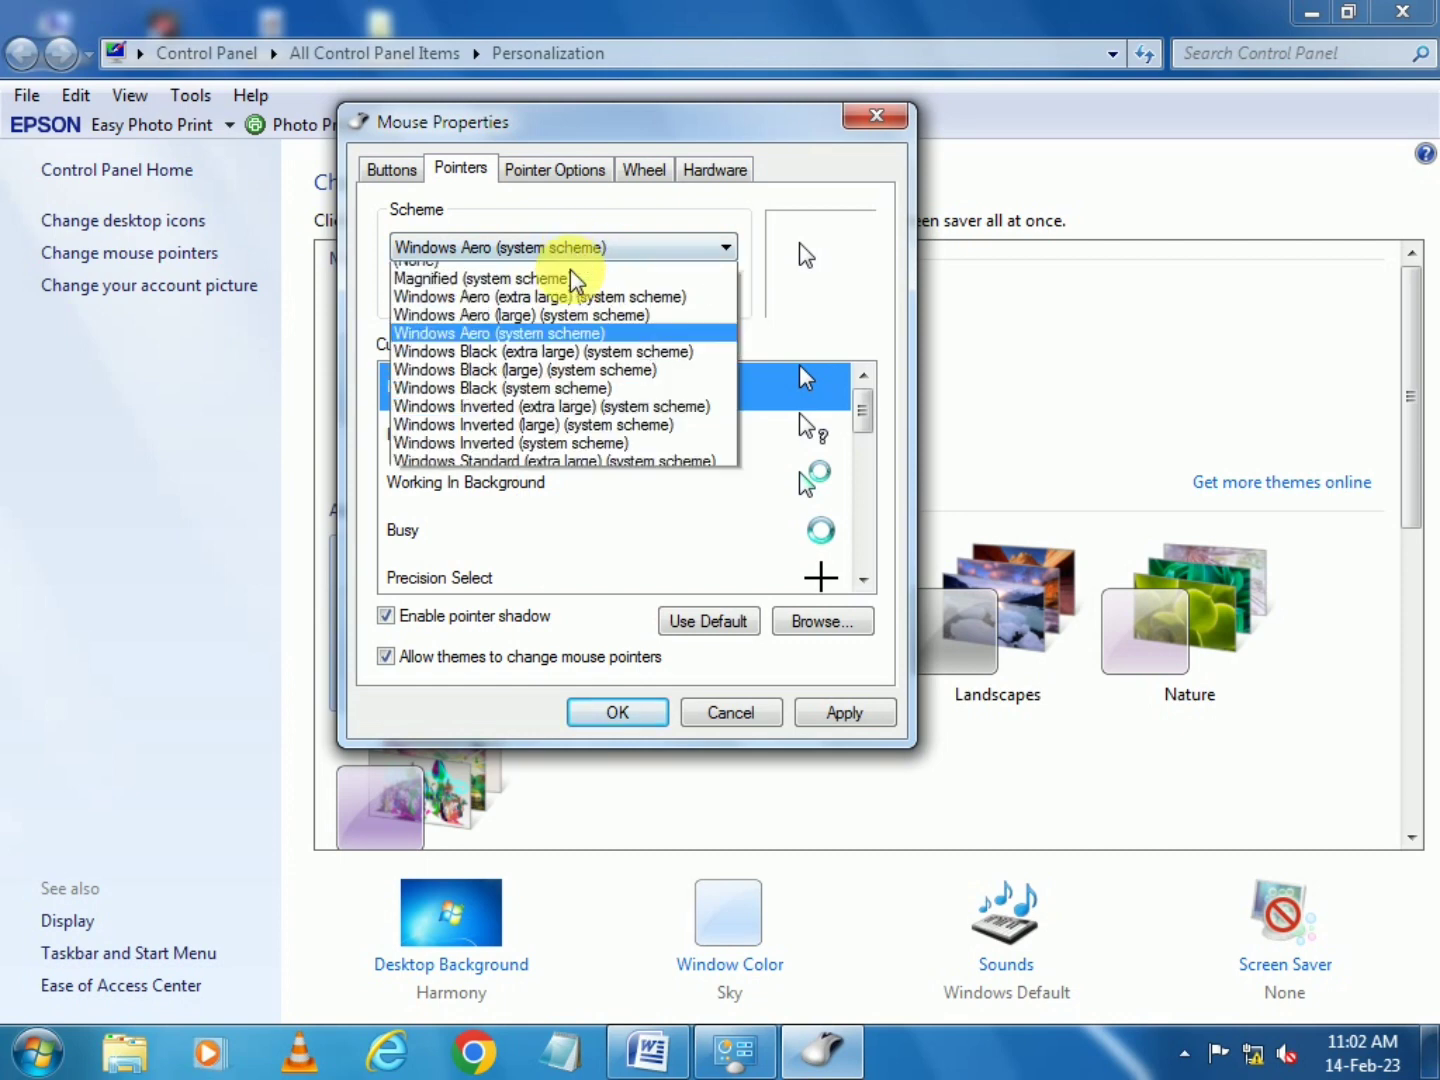
pyautogui.click(572, 364)
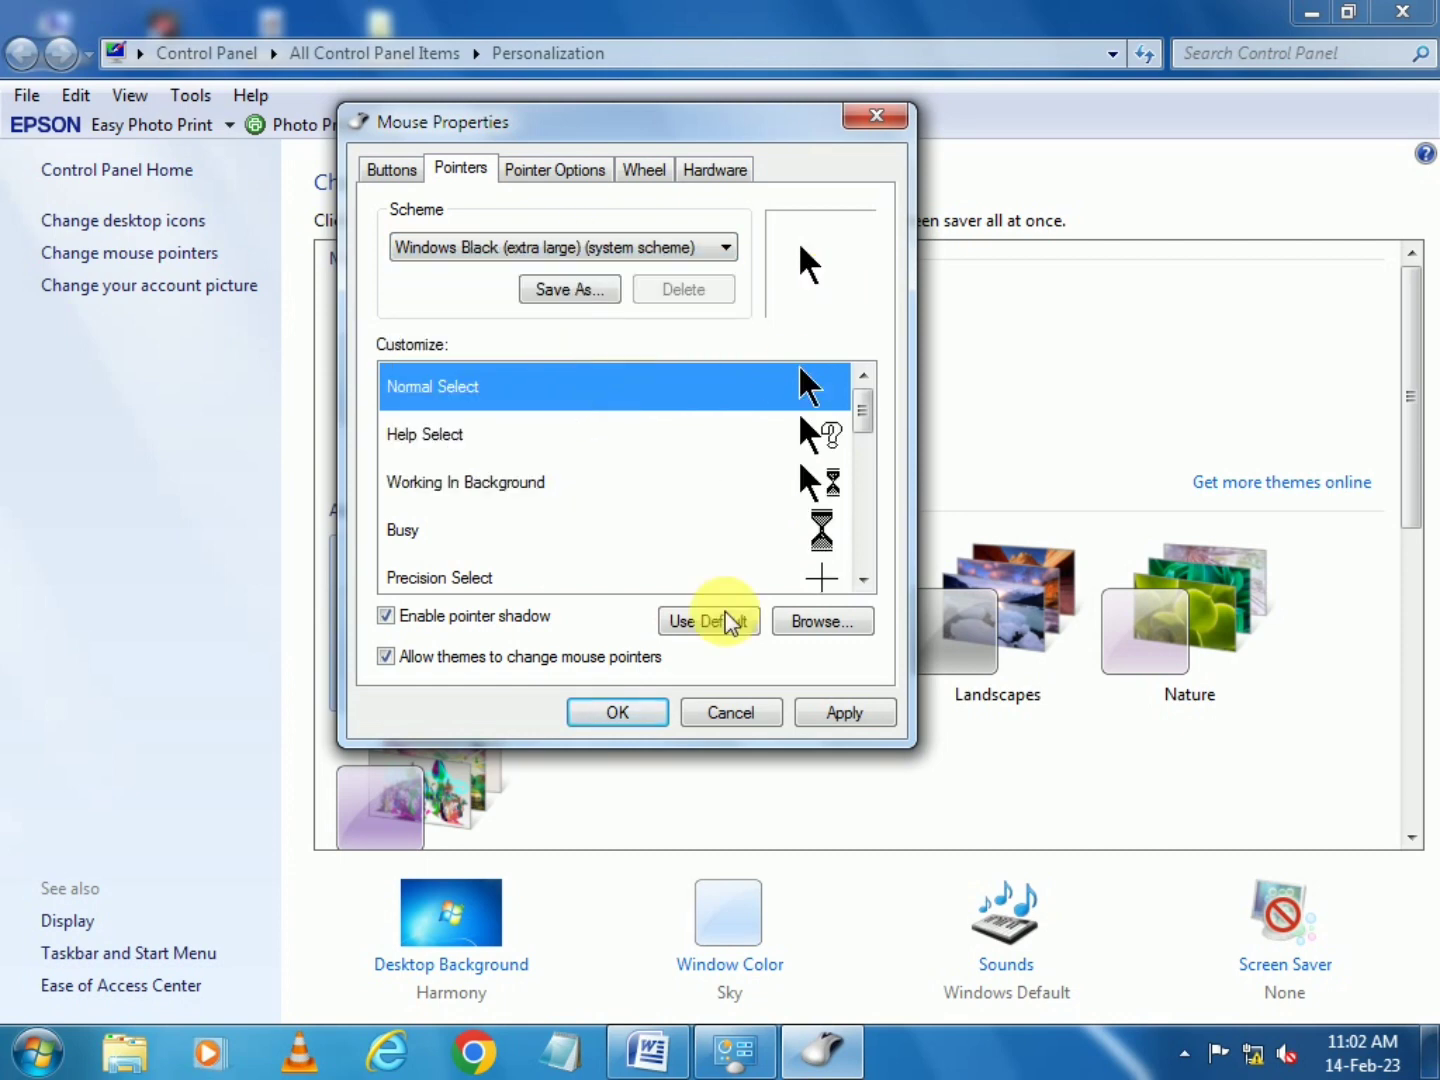
pyautogui.click(643, 713)
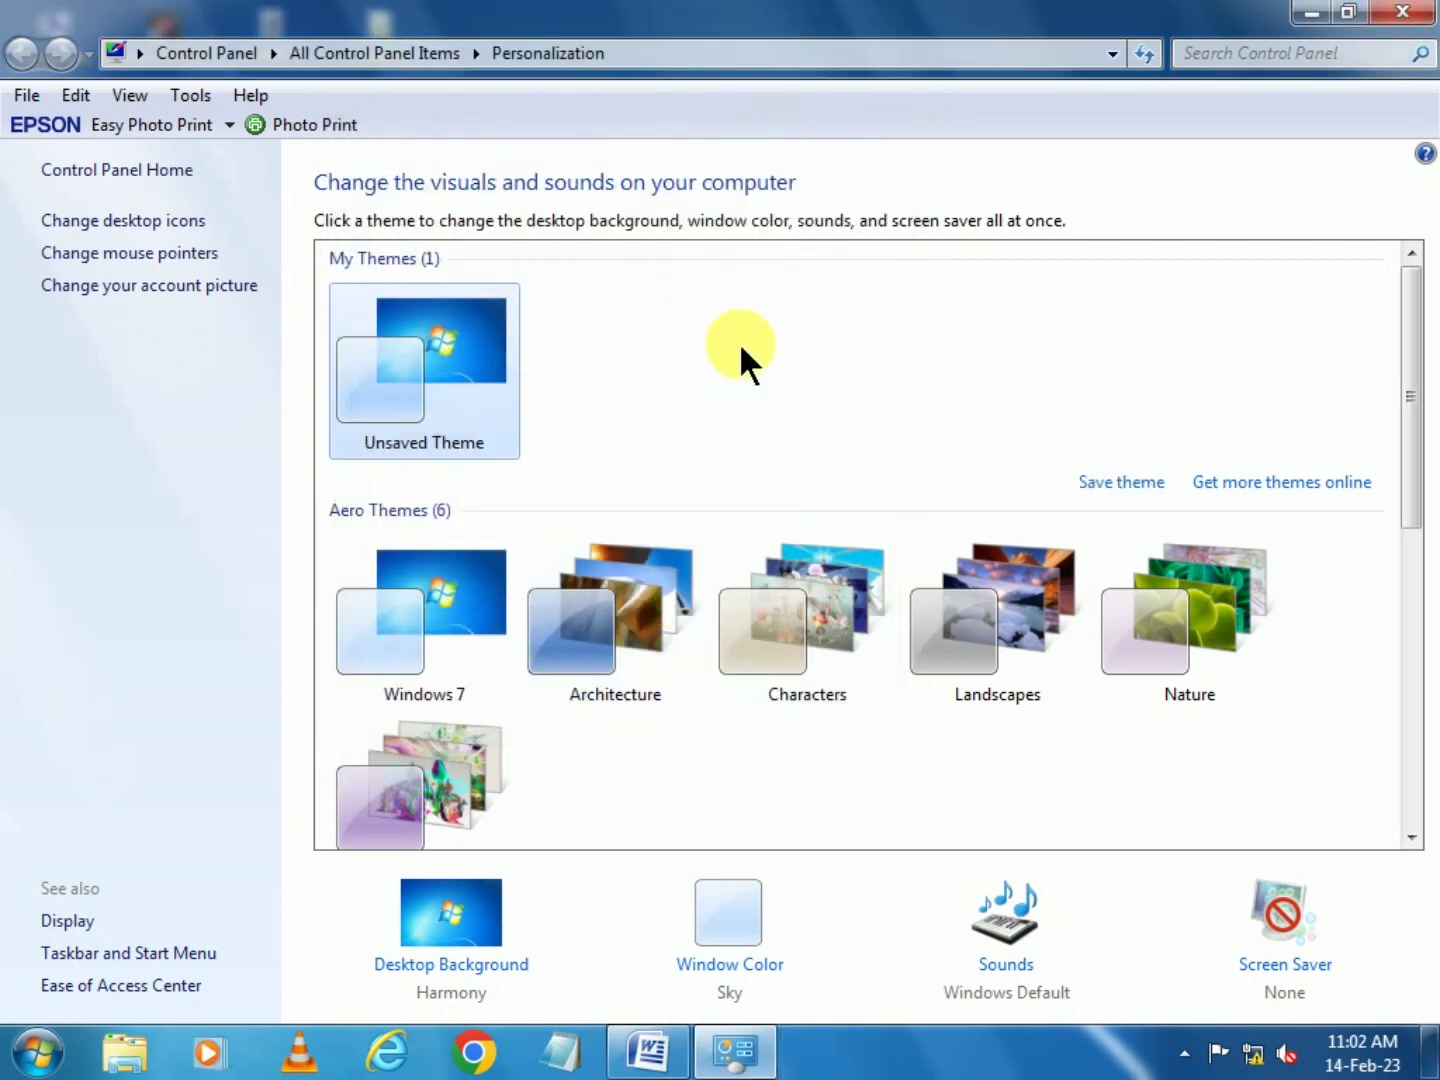
# - Reopen the mouse settings at the pointer motion options, try the slowest pointer speed and set it back to the fastest
pyautogui.click(150, 252)
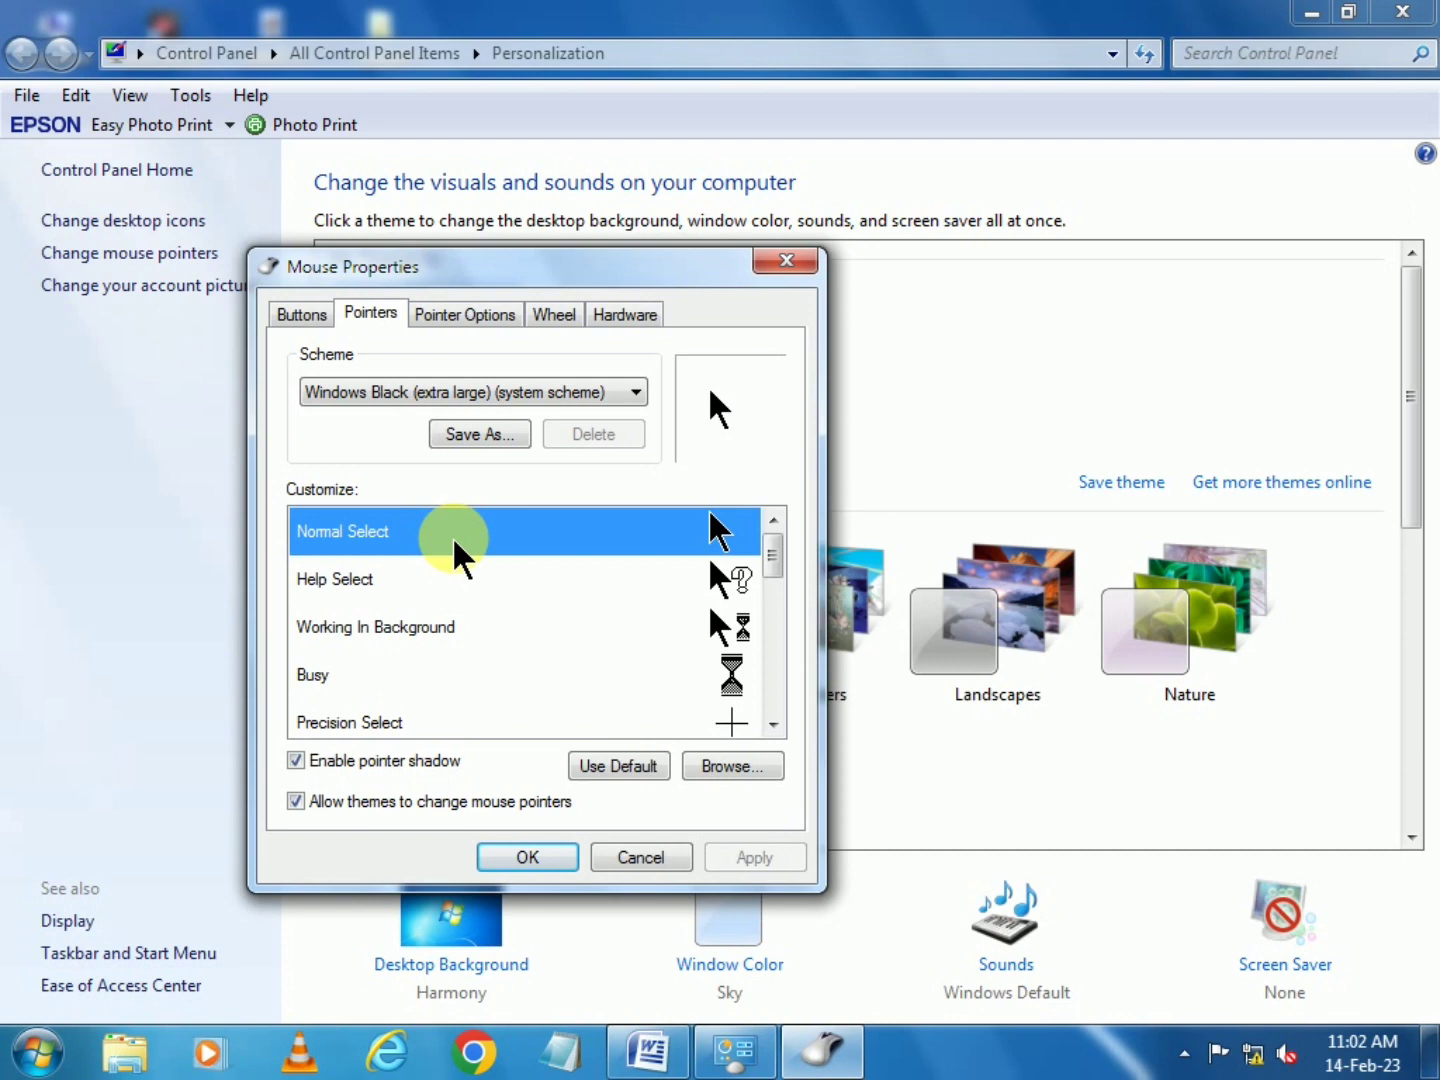
pyautogui.click(455, 312)
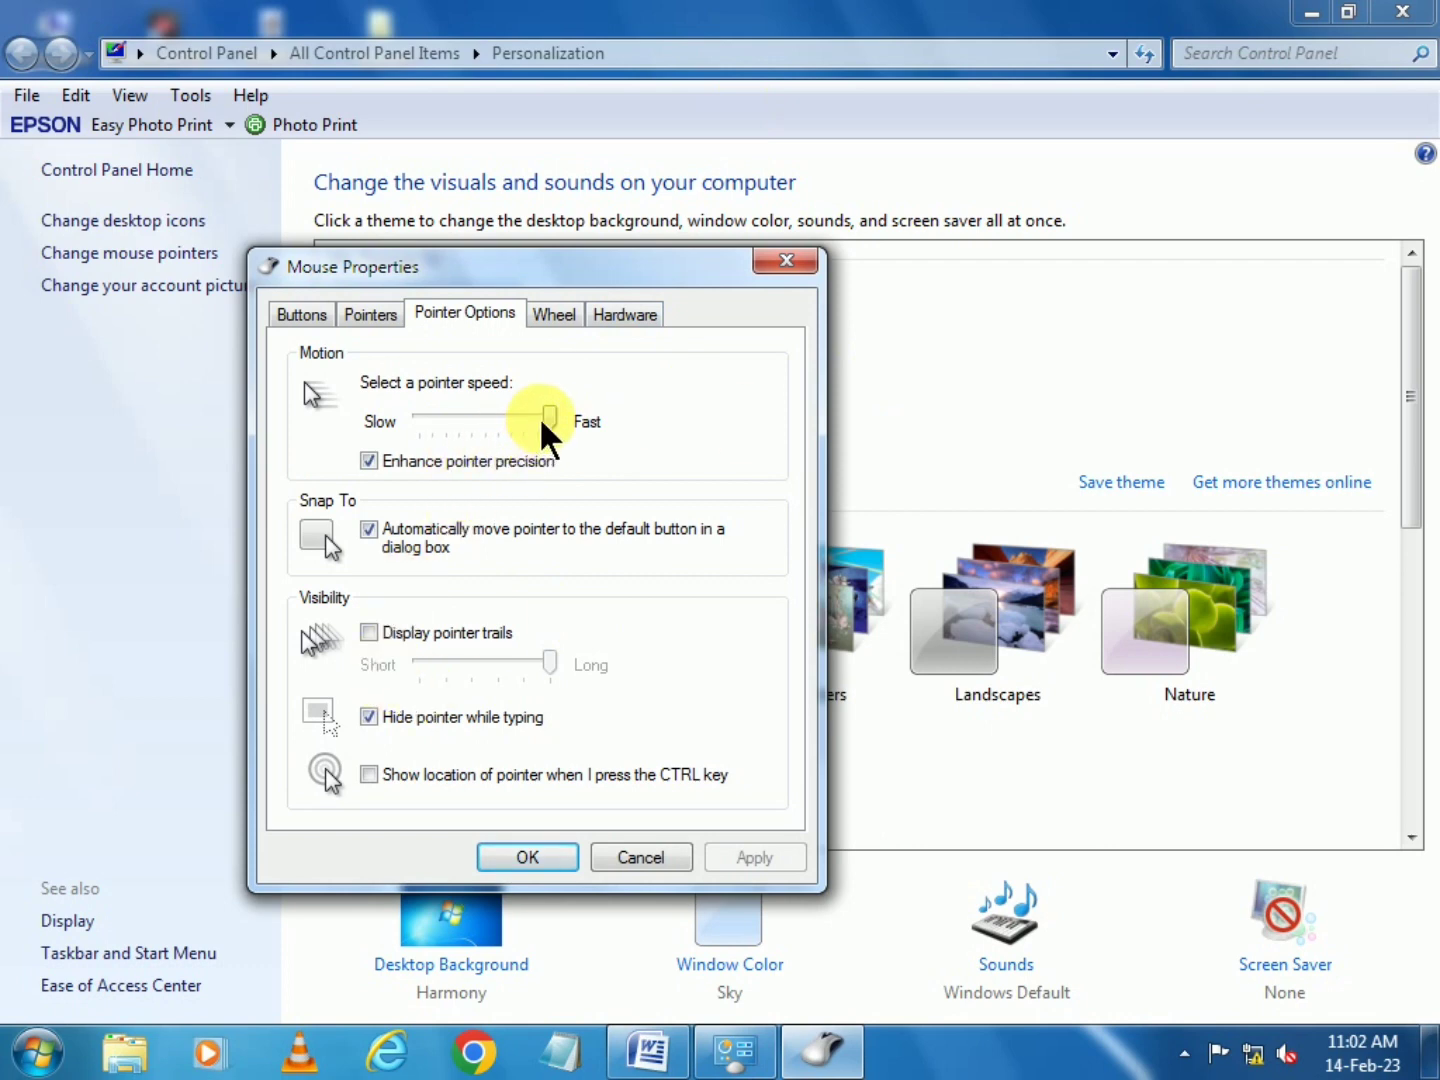
pyautogui.moveTo(546, 418); pyautogui.dragTo(415, 416)
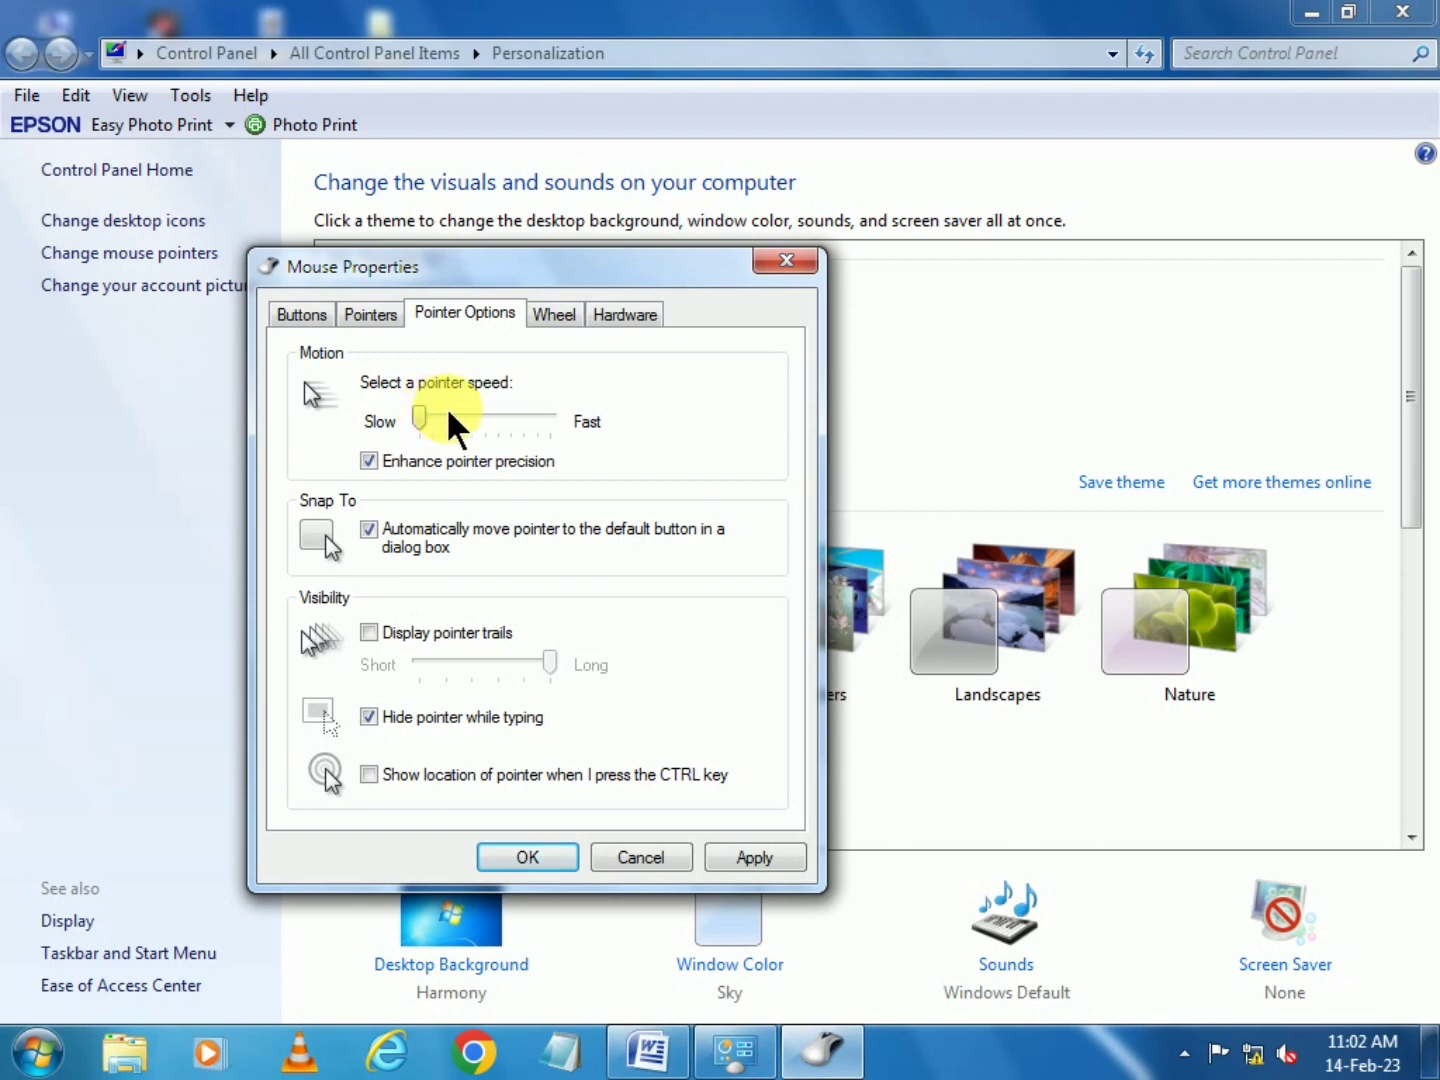
pyautogui.click(543, 422)
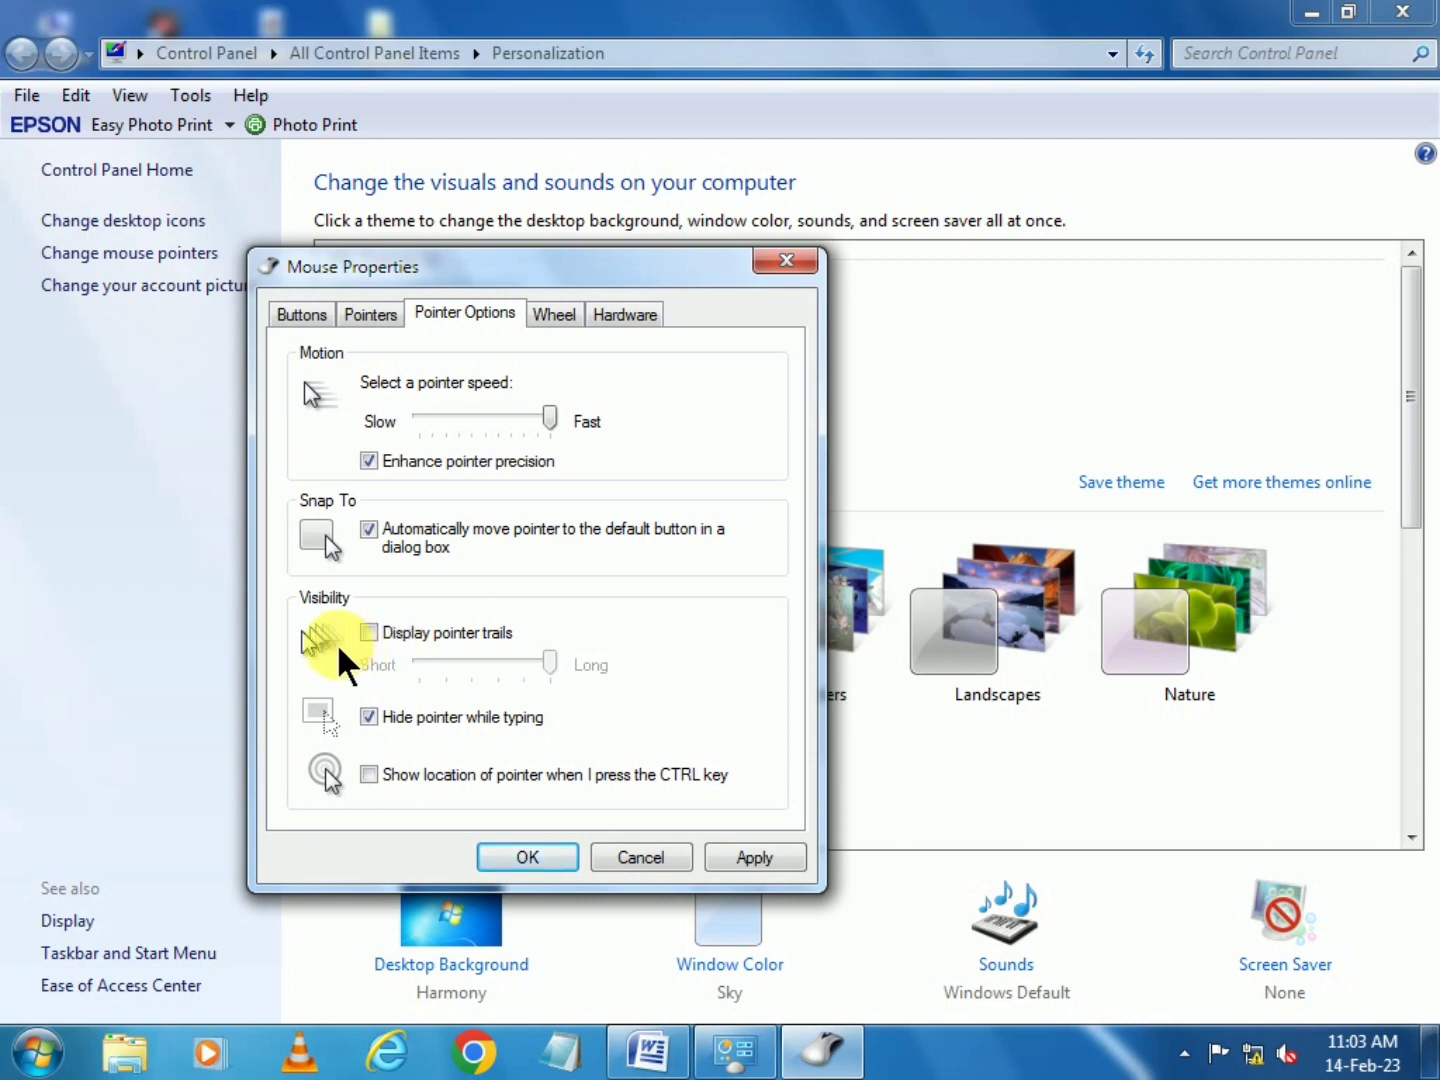
# - Try pointer trails at short and long lengths, and turn the trails off again
pyautogui.click(370, 632)
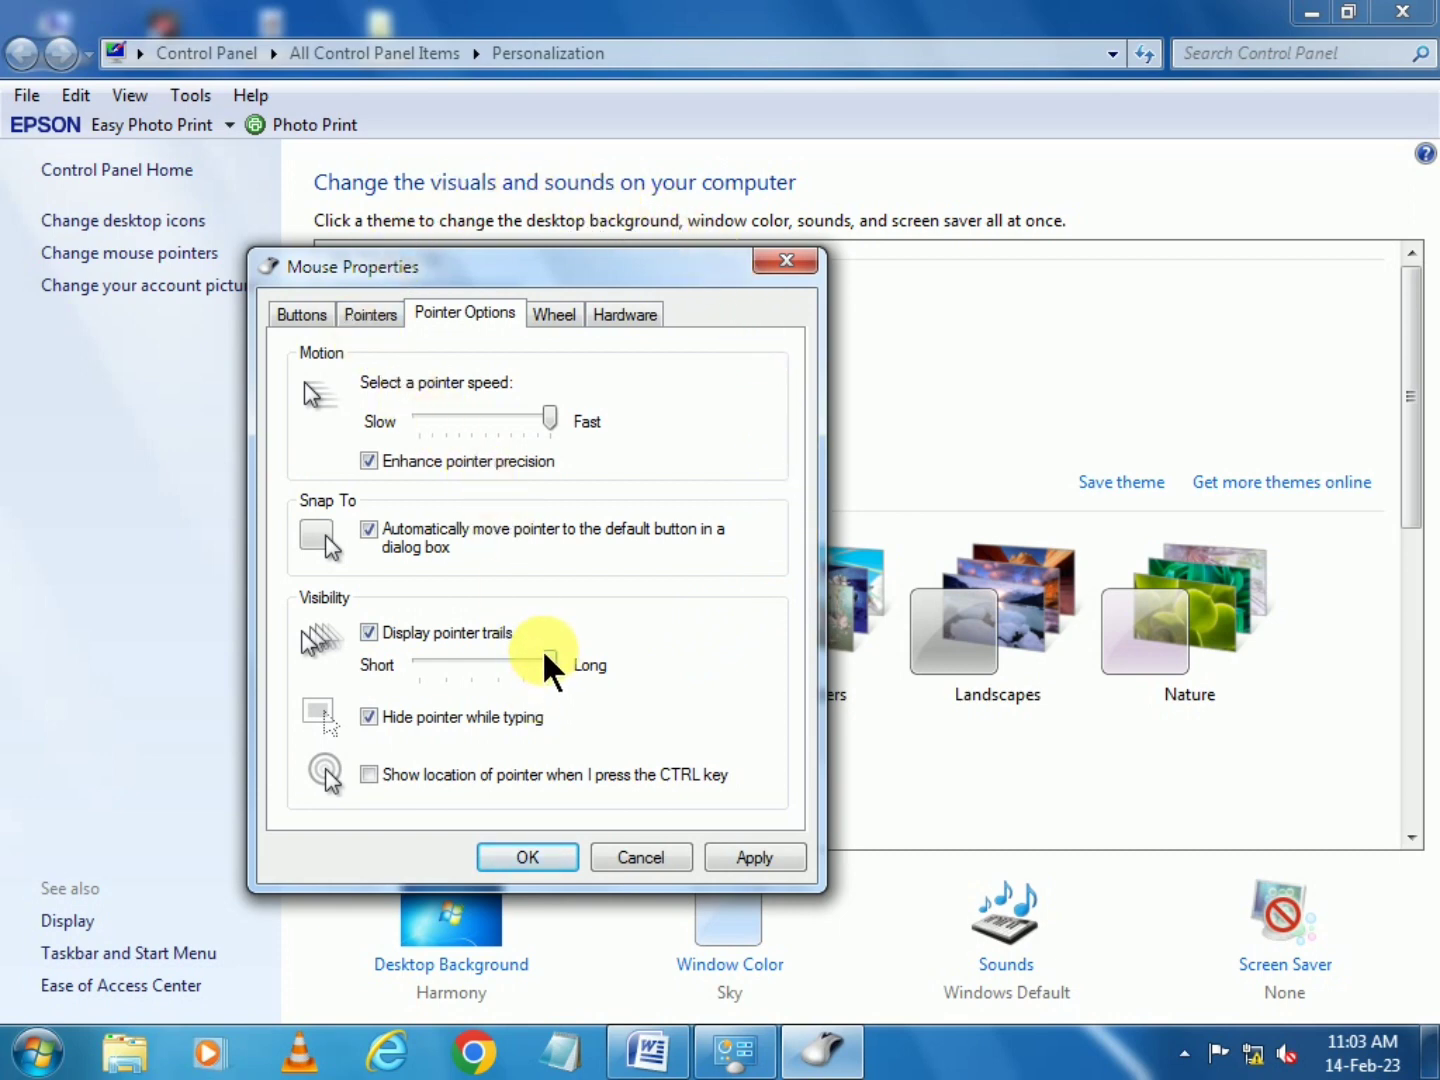
pyautogui.moveTo(544, 654); pyautogui.dragTo(470, 656)
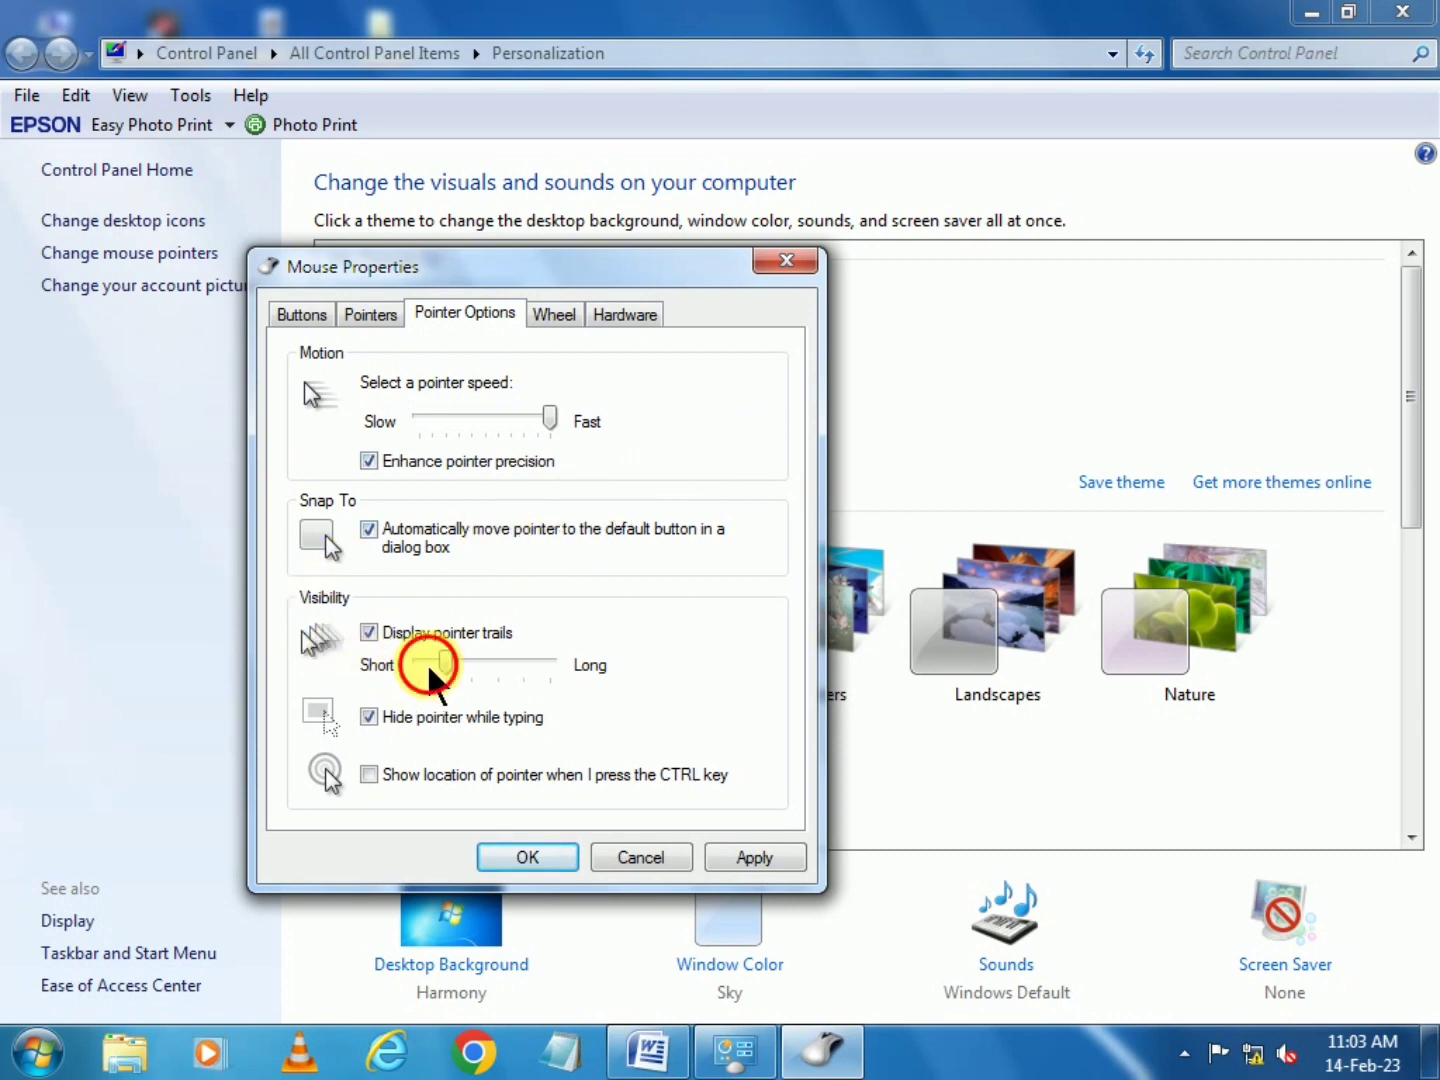
pyautogui.moveTo(419, 662); pyautogui.dragTo(709, 588)
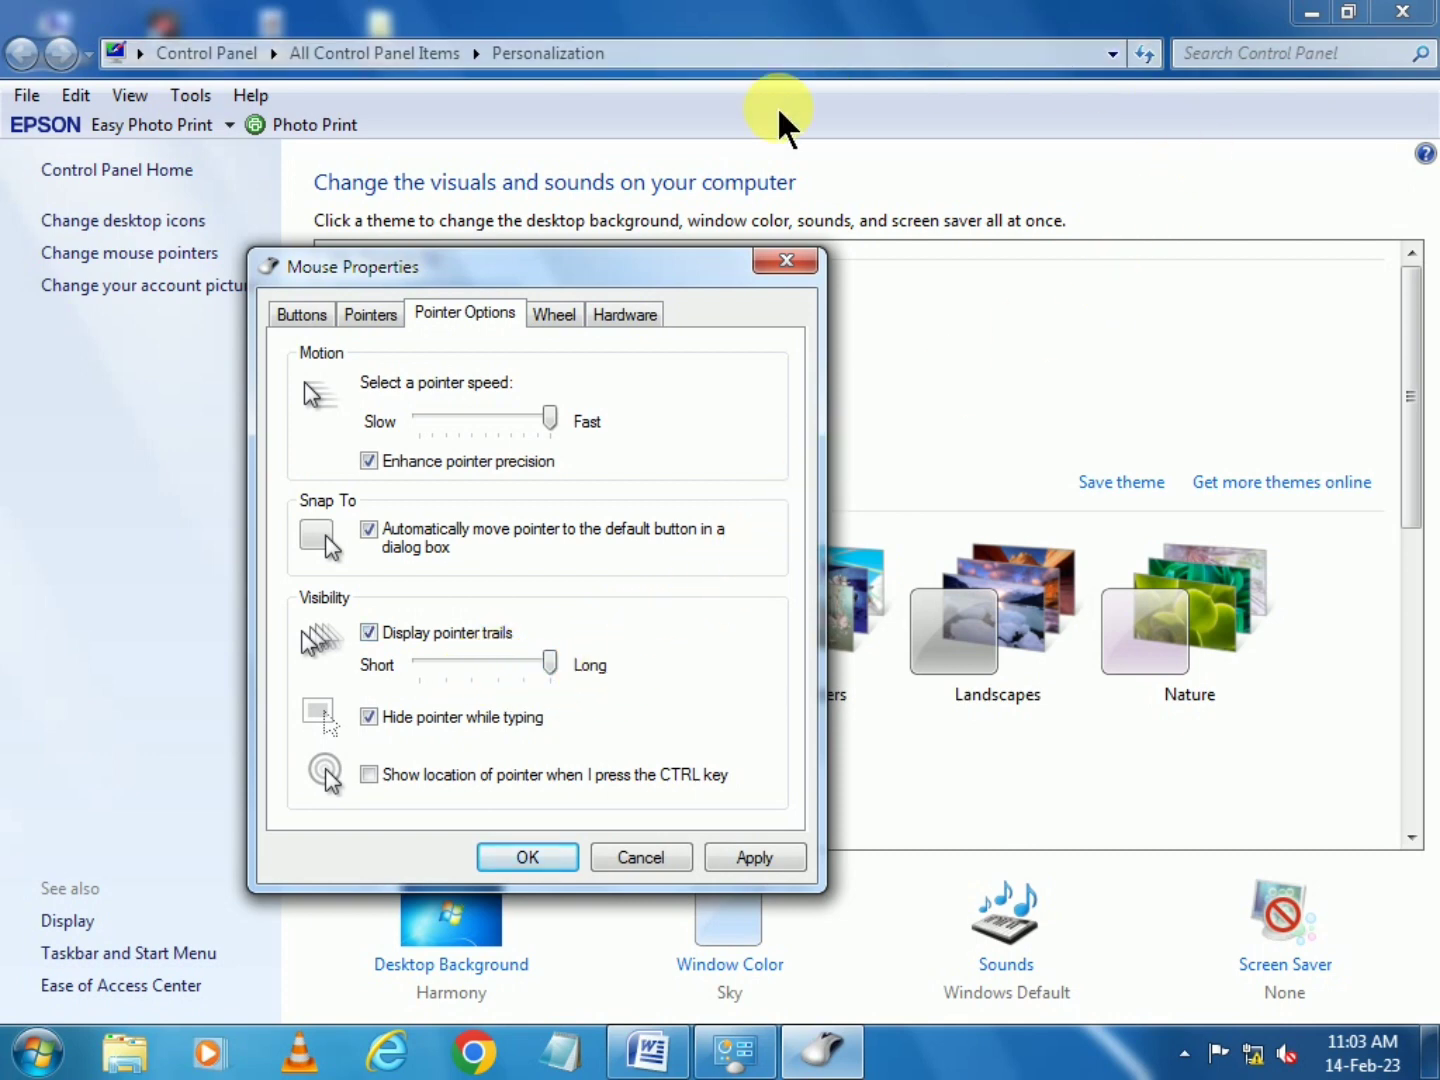
pyautogui.click(376, 626)
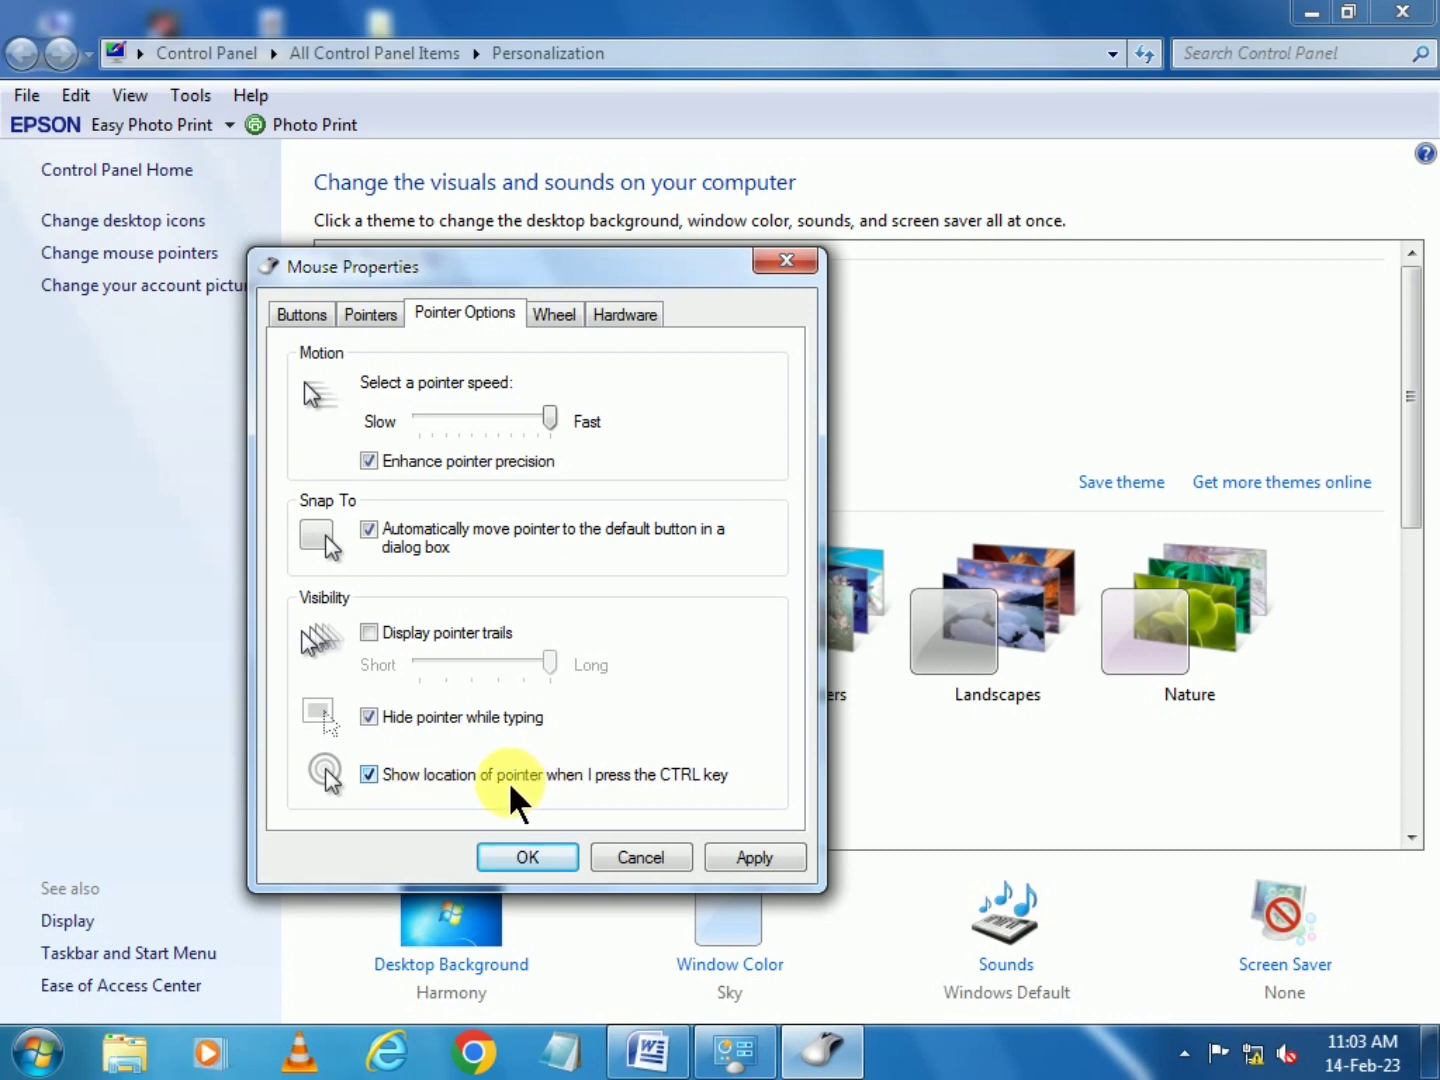
# - Enable showing the pointer's location when CTRL is pressed and confirm the mouse properties
pyautogui.click(369, 776)
pyautogui.click(492, 852)
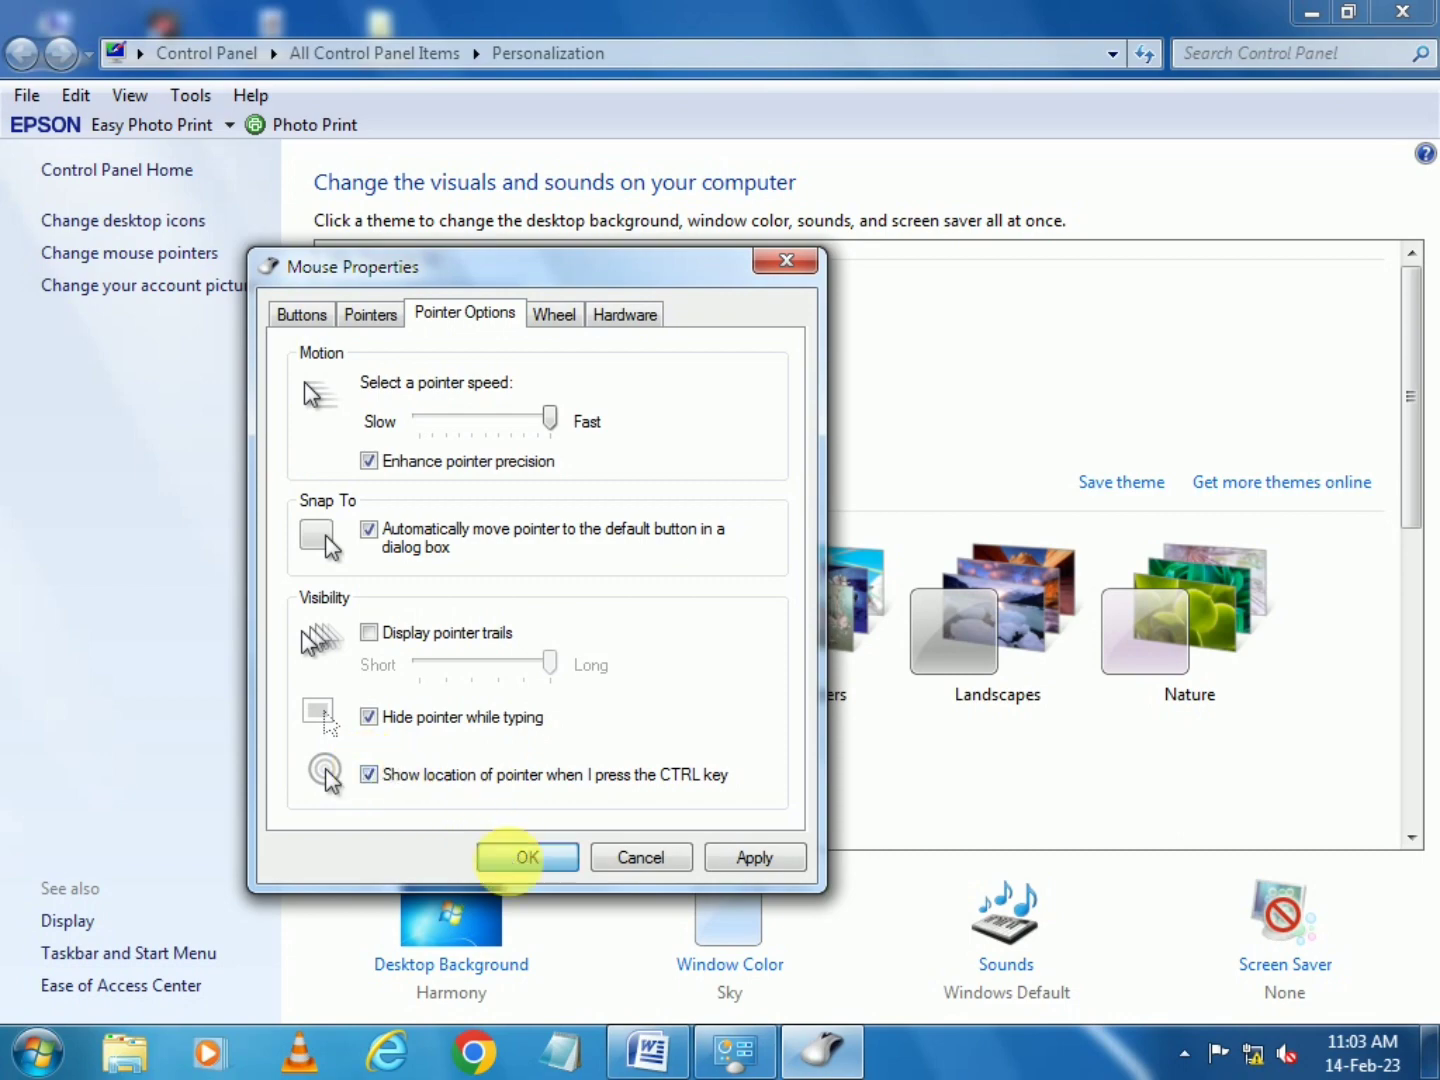
pyautogui.click(1430, 1052)
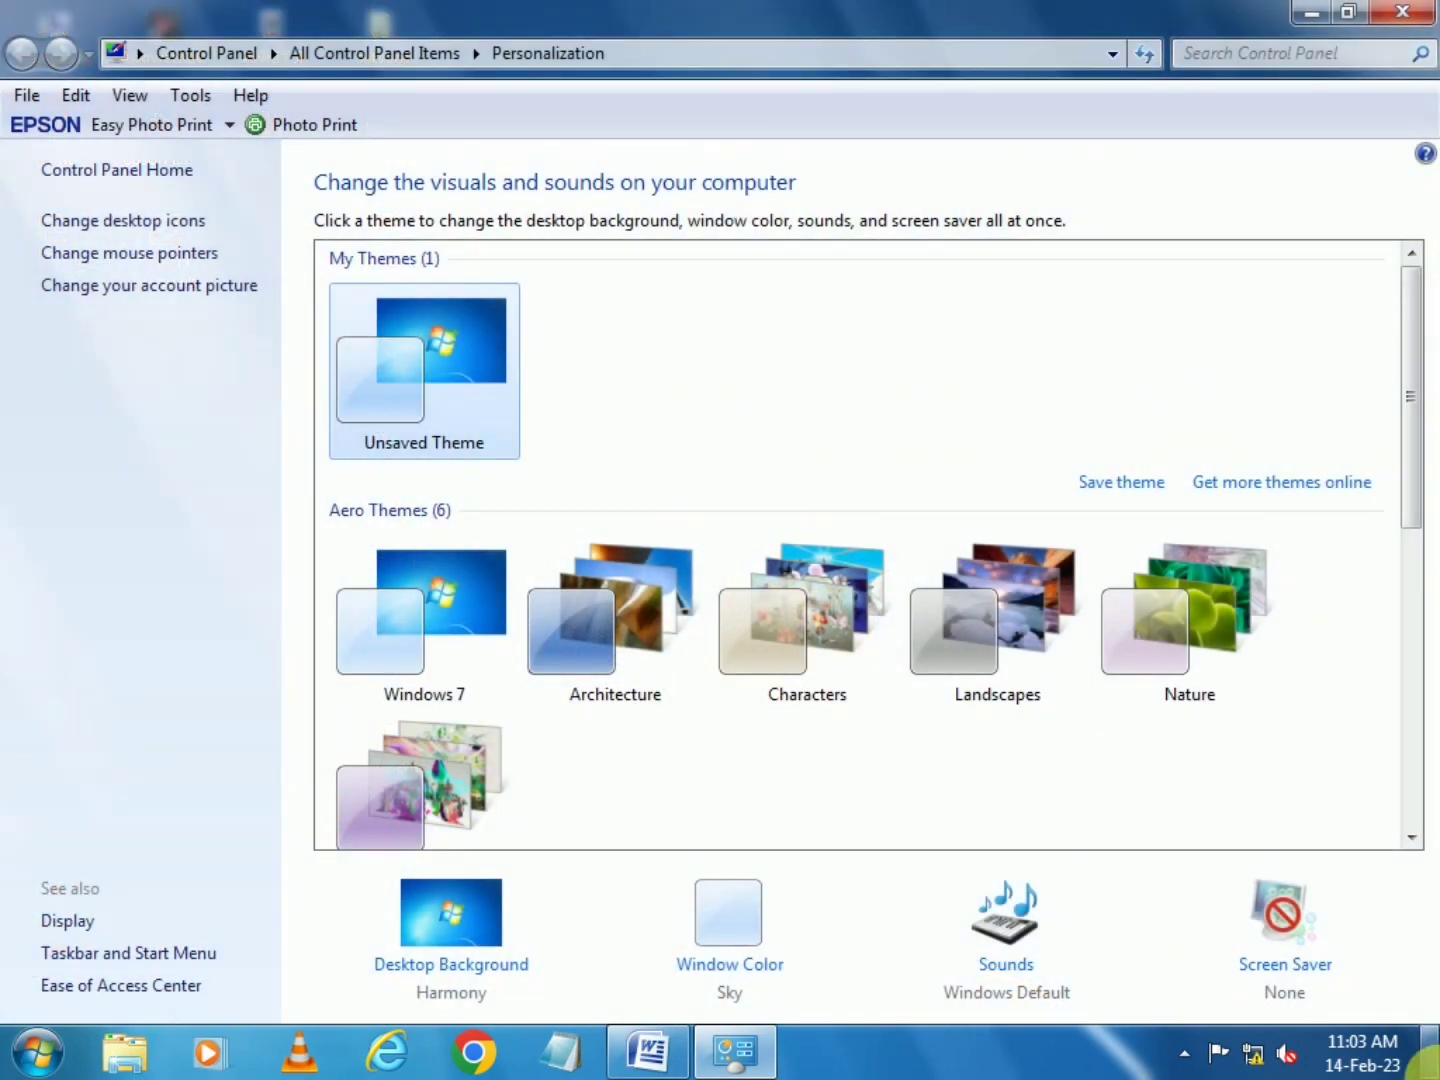
pyautogui.moveTo(1436, 1076)
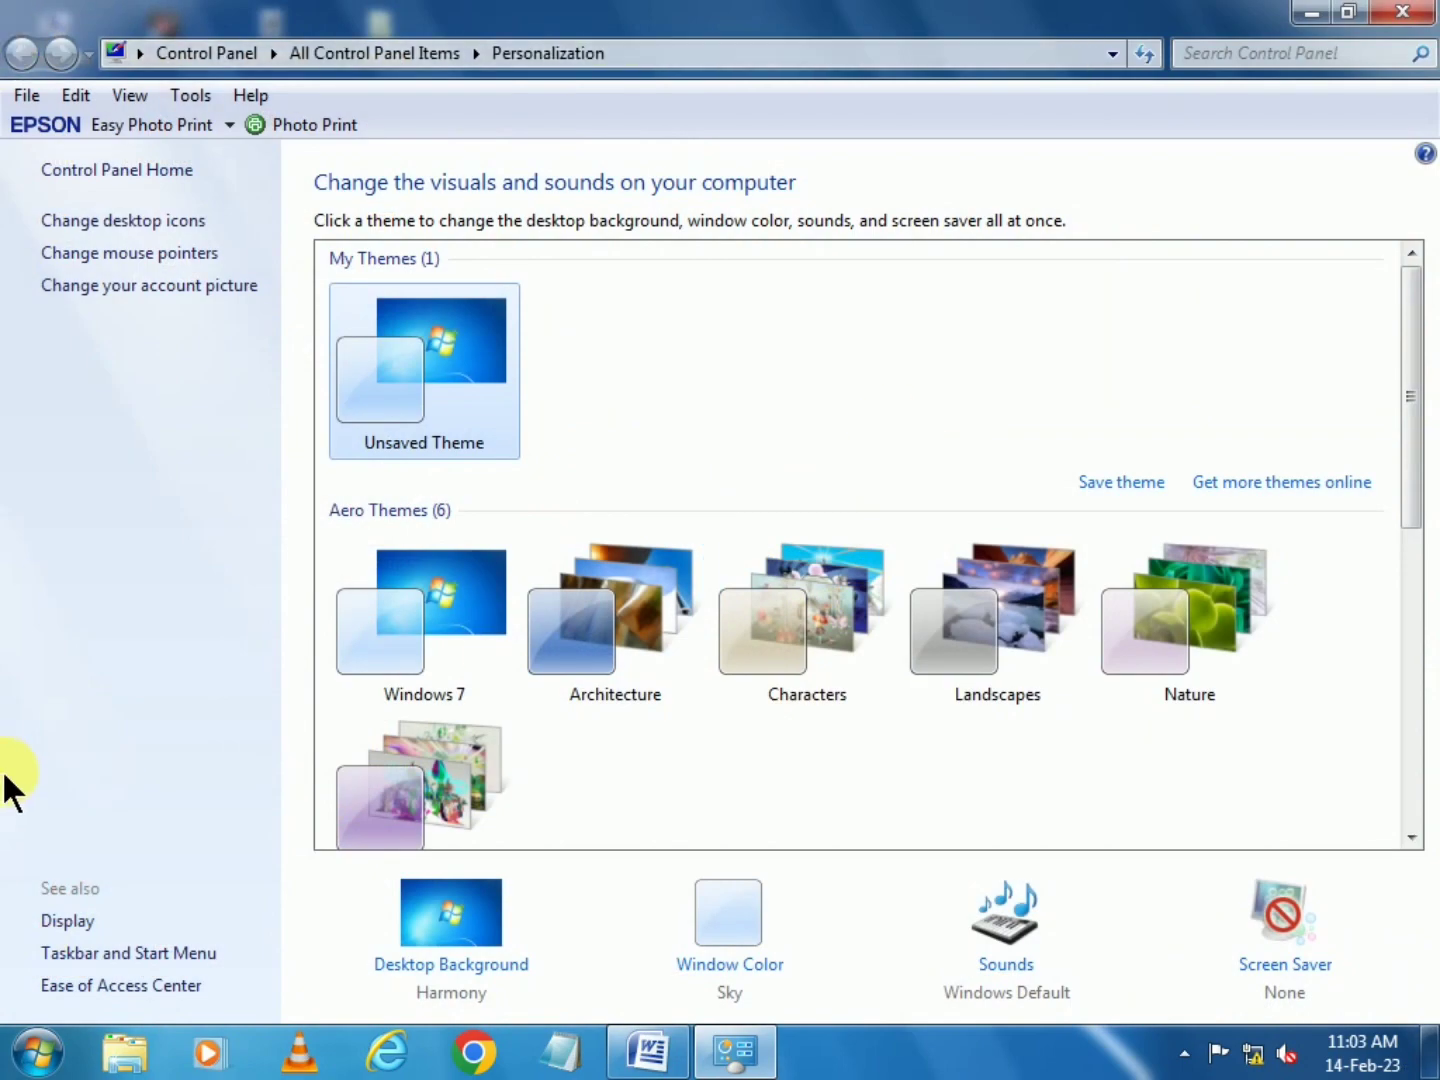
# - Reopen the mouse pointer options and test the pointer location indicator
pyautogui.click(146, 257)
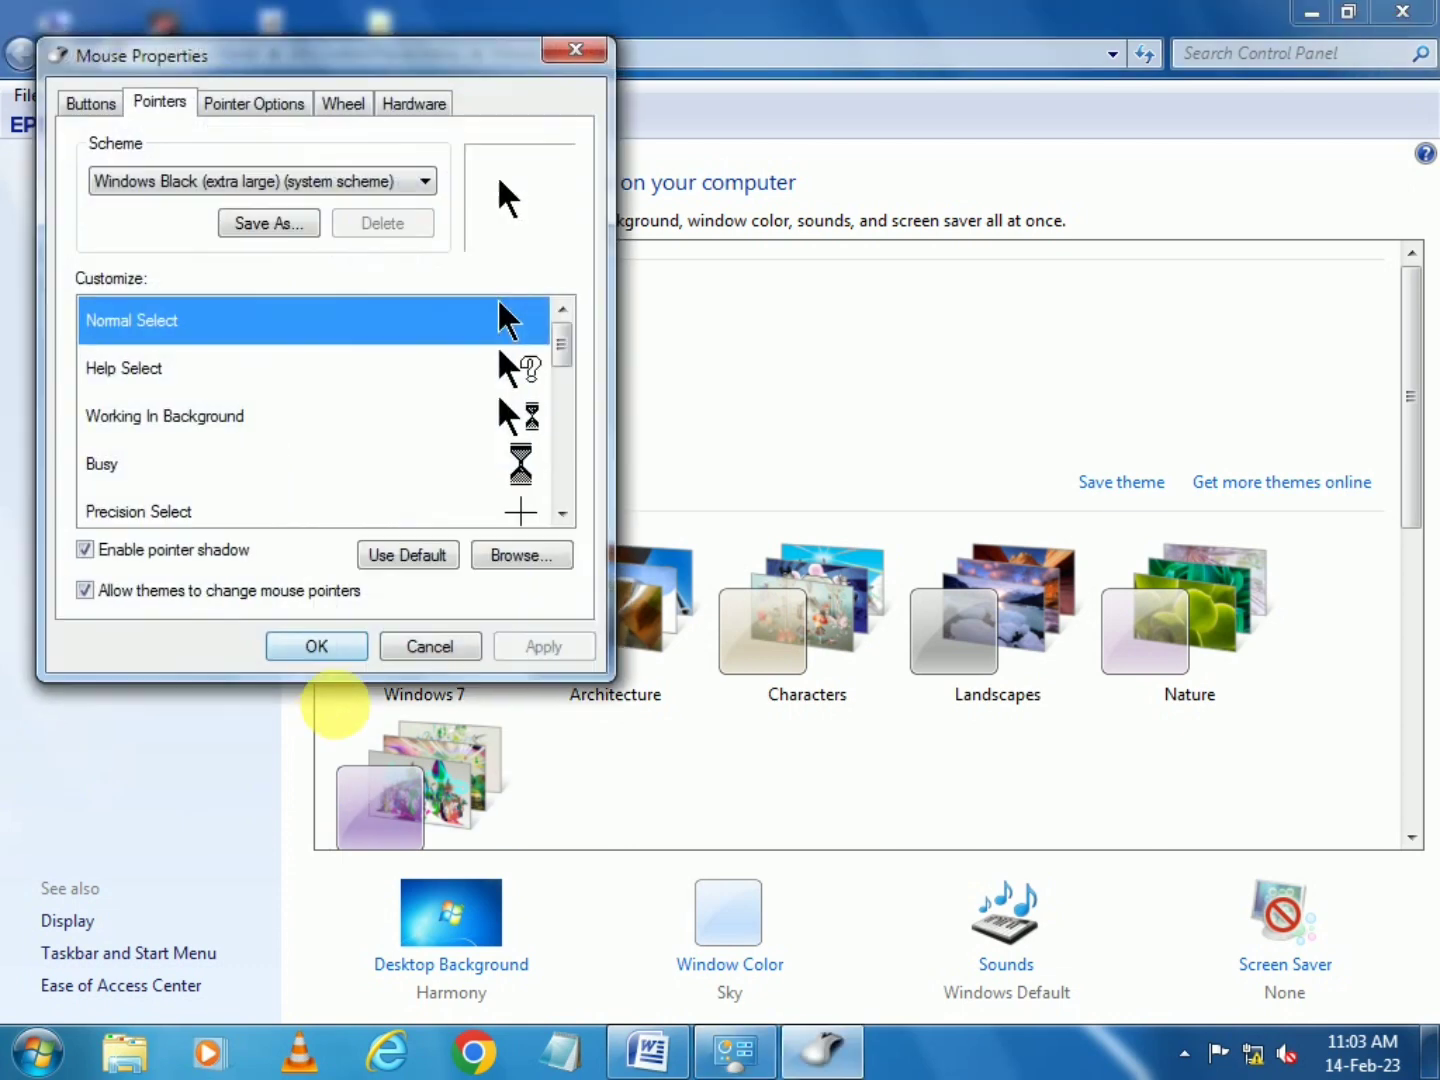
pyautogui.click(250, 100)
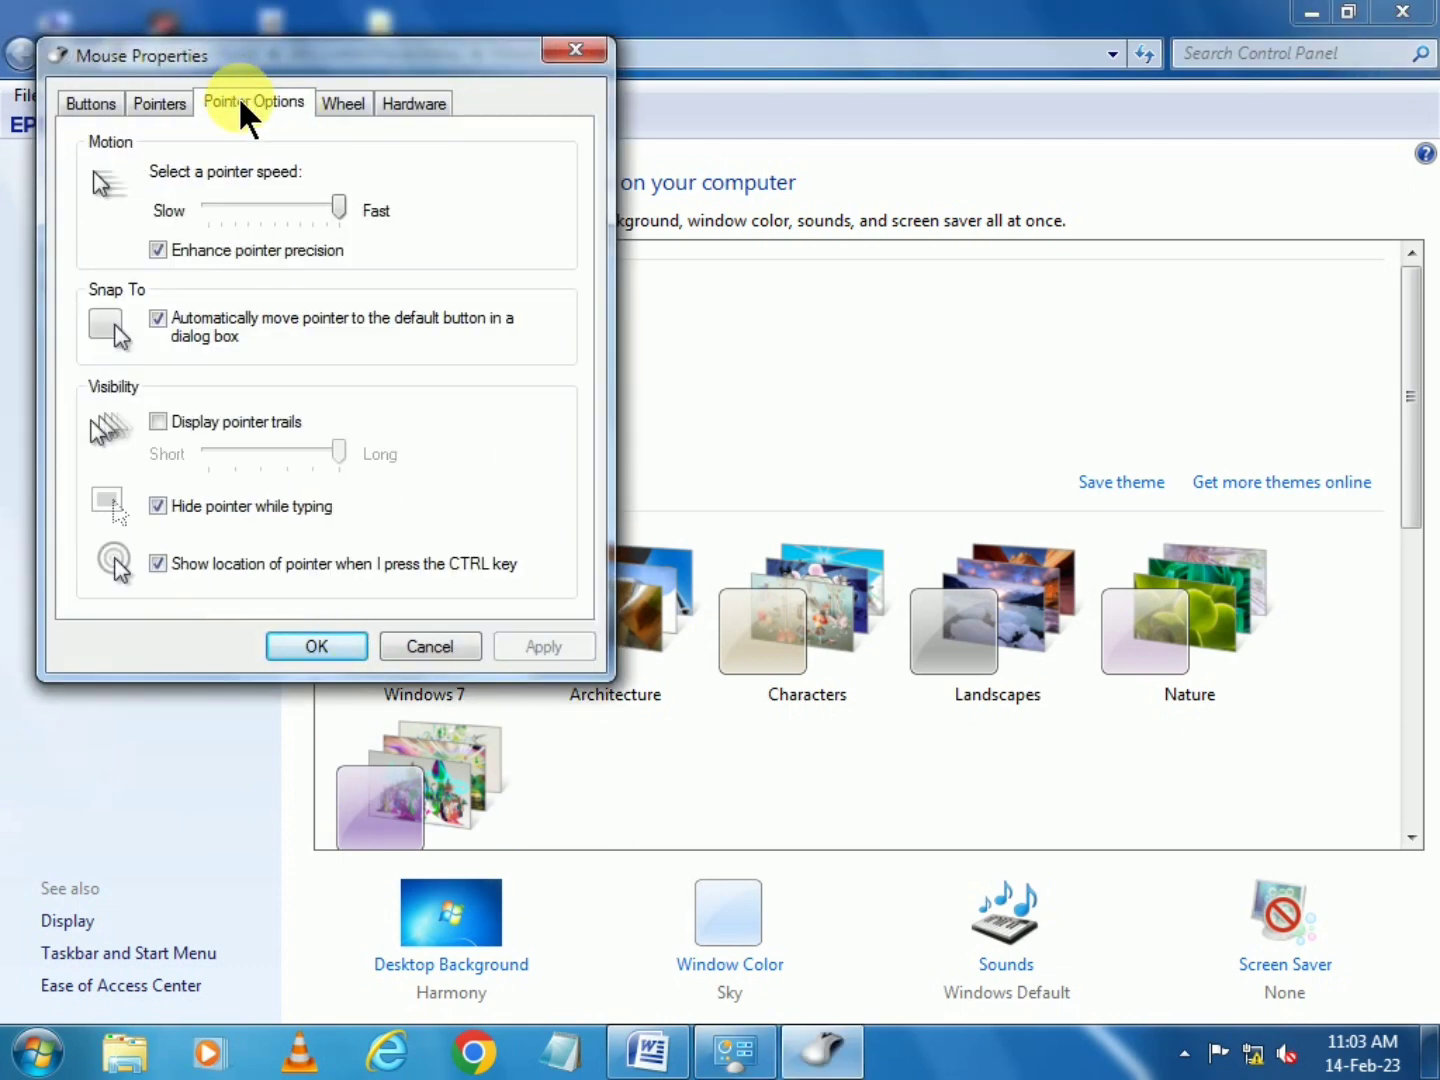
pyautogui.click(157, 563)
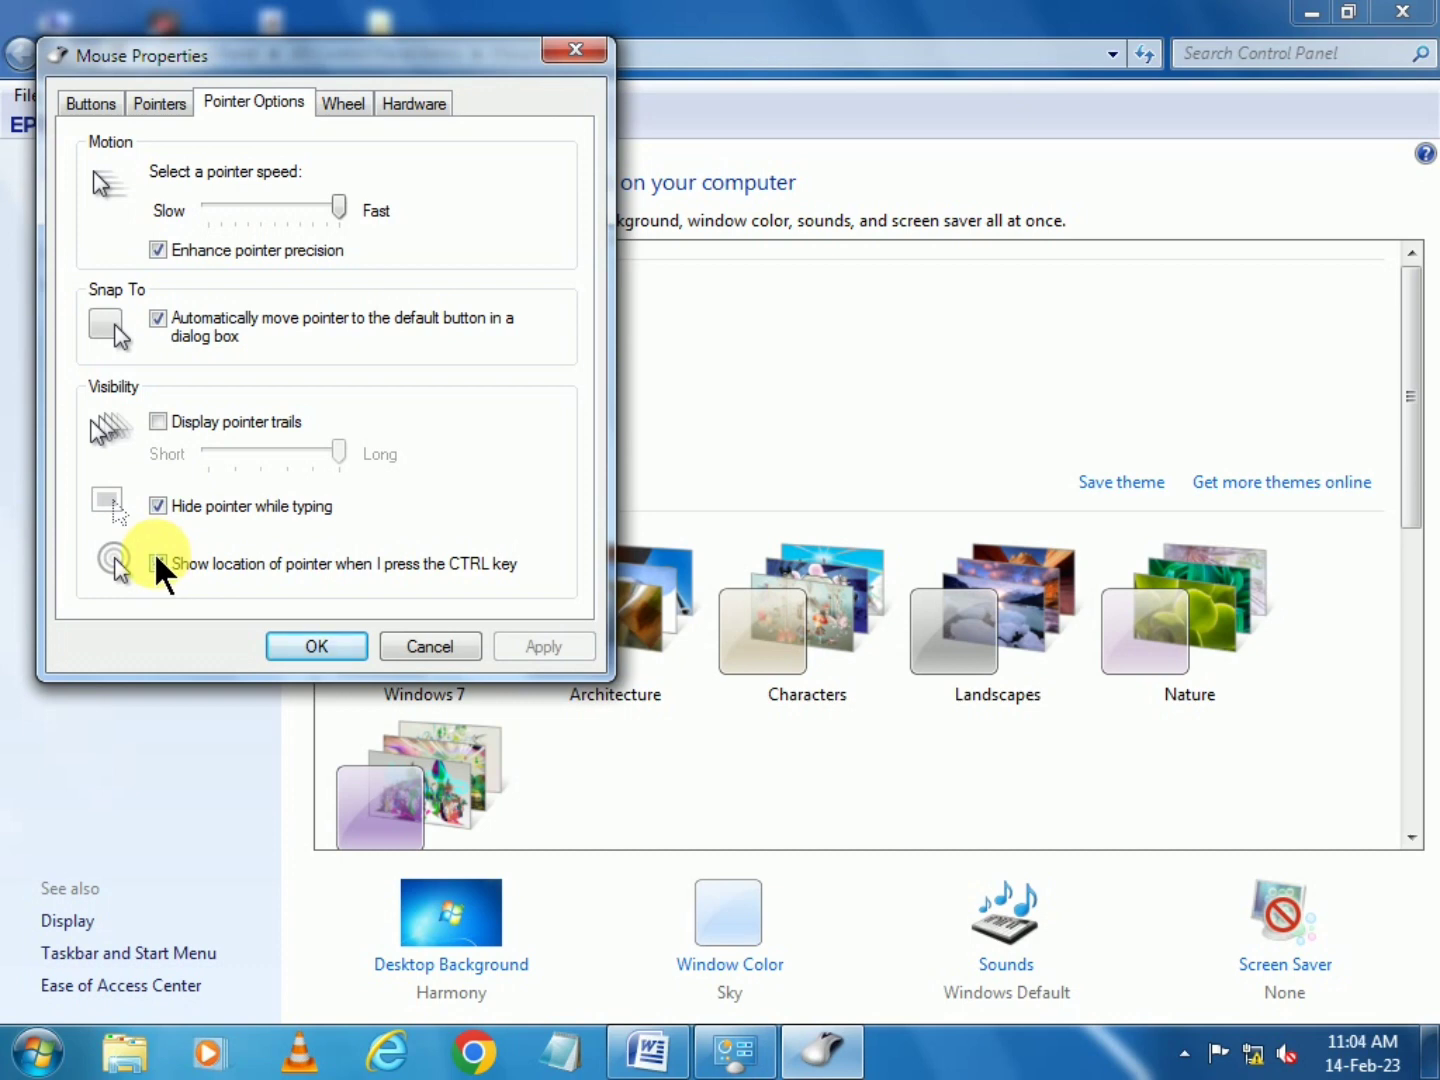
pyautogui.press('ctrl')
pyautogui.press('ctrl')
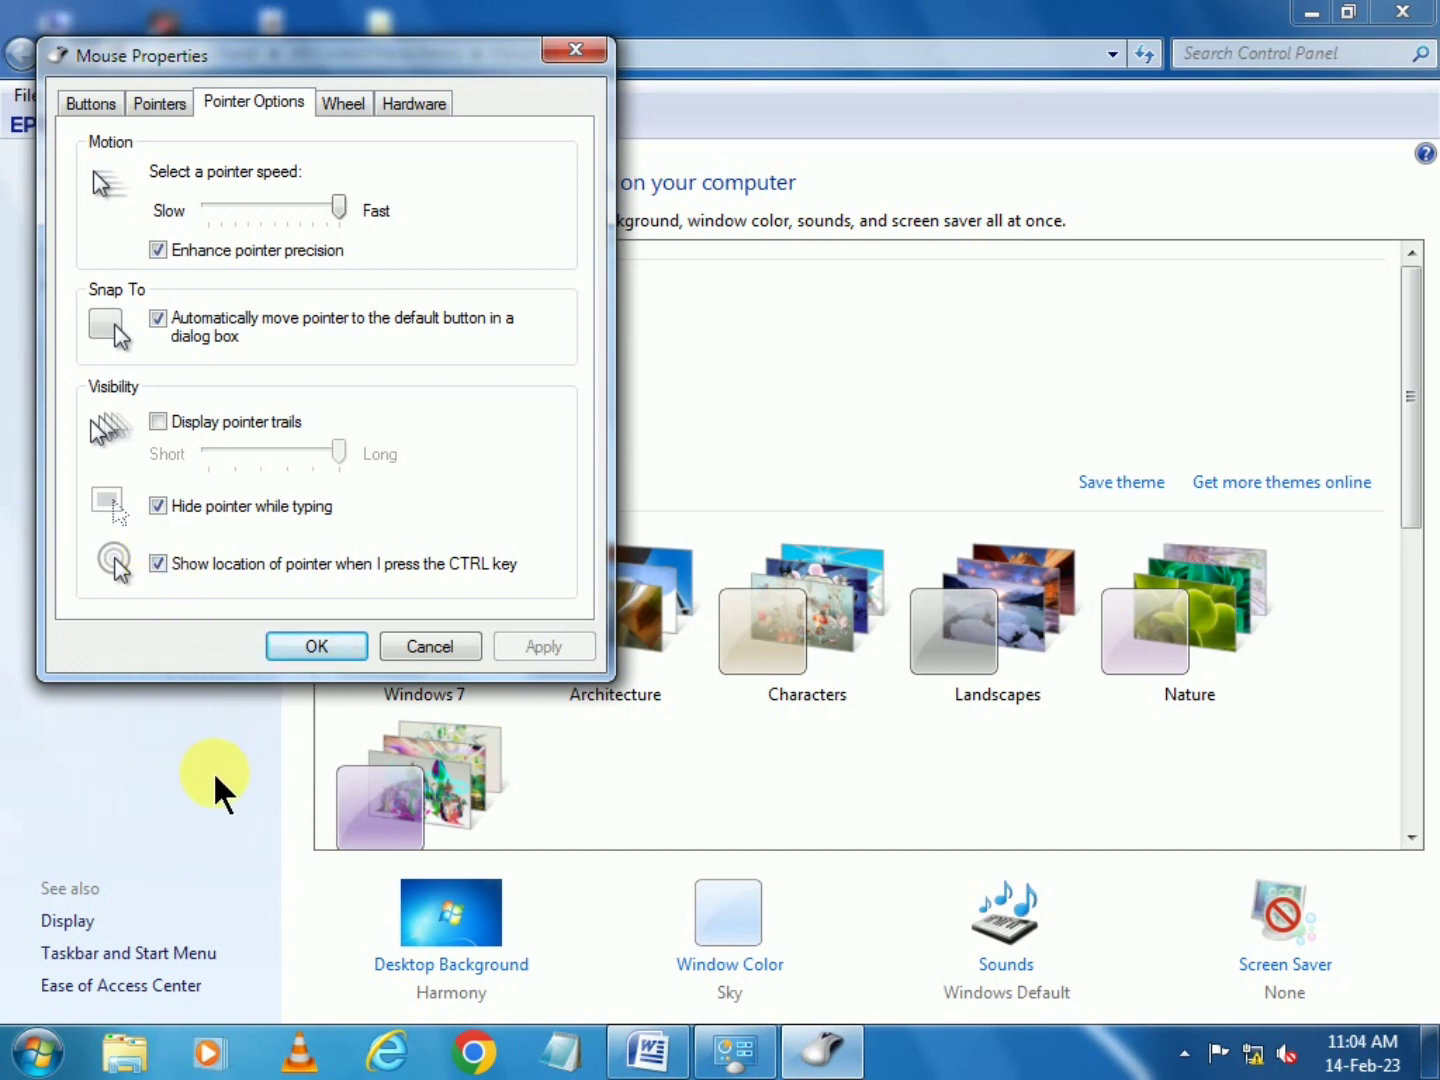
# - Test the pointer location indicator again, disable showing the pointer's location with CTRL, and re-enable it
pyautogui.press('ctrl')
pyautogui.press('ctrl')
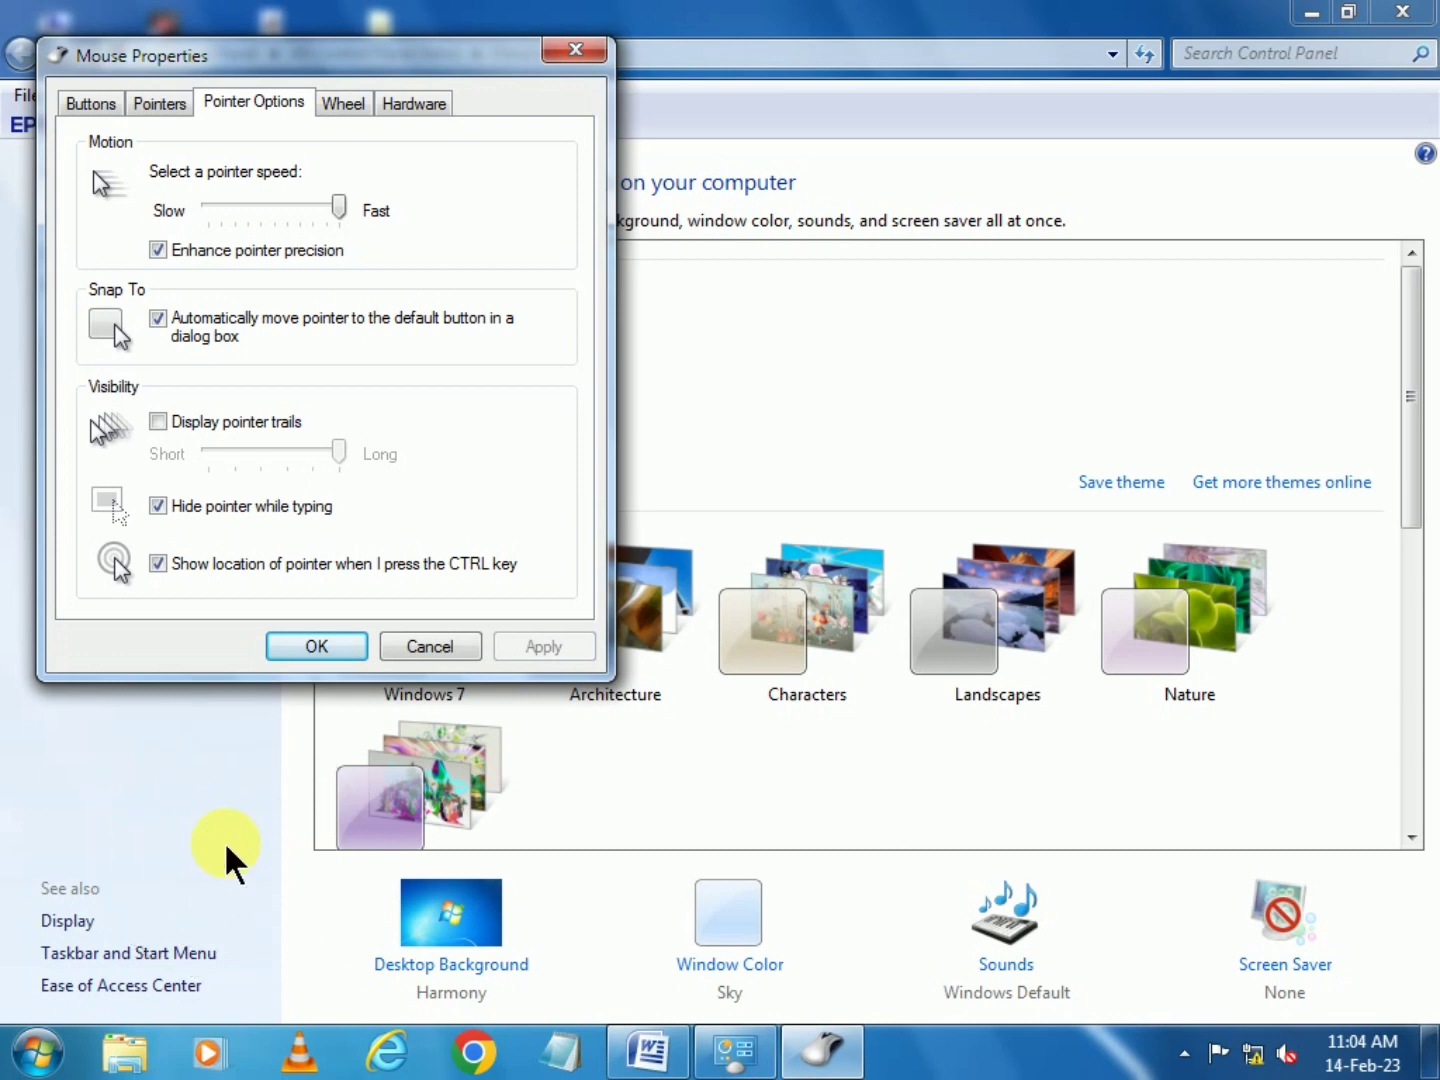
pyautogui.click(157, 564)
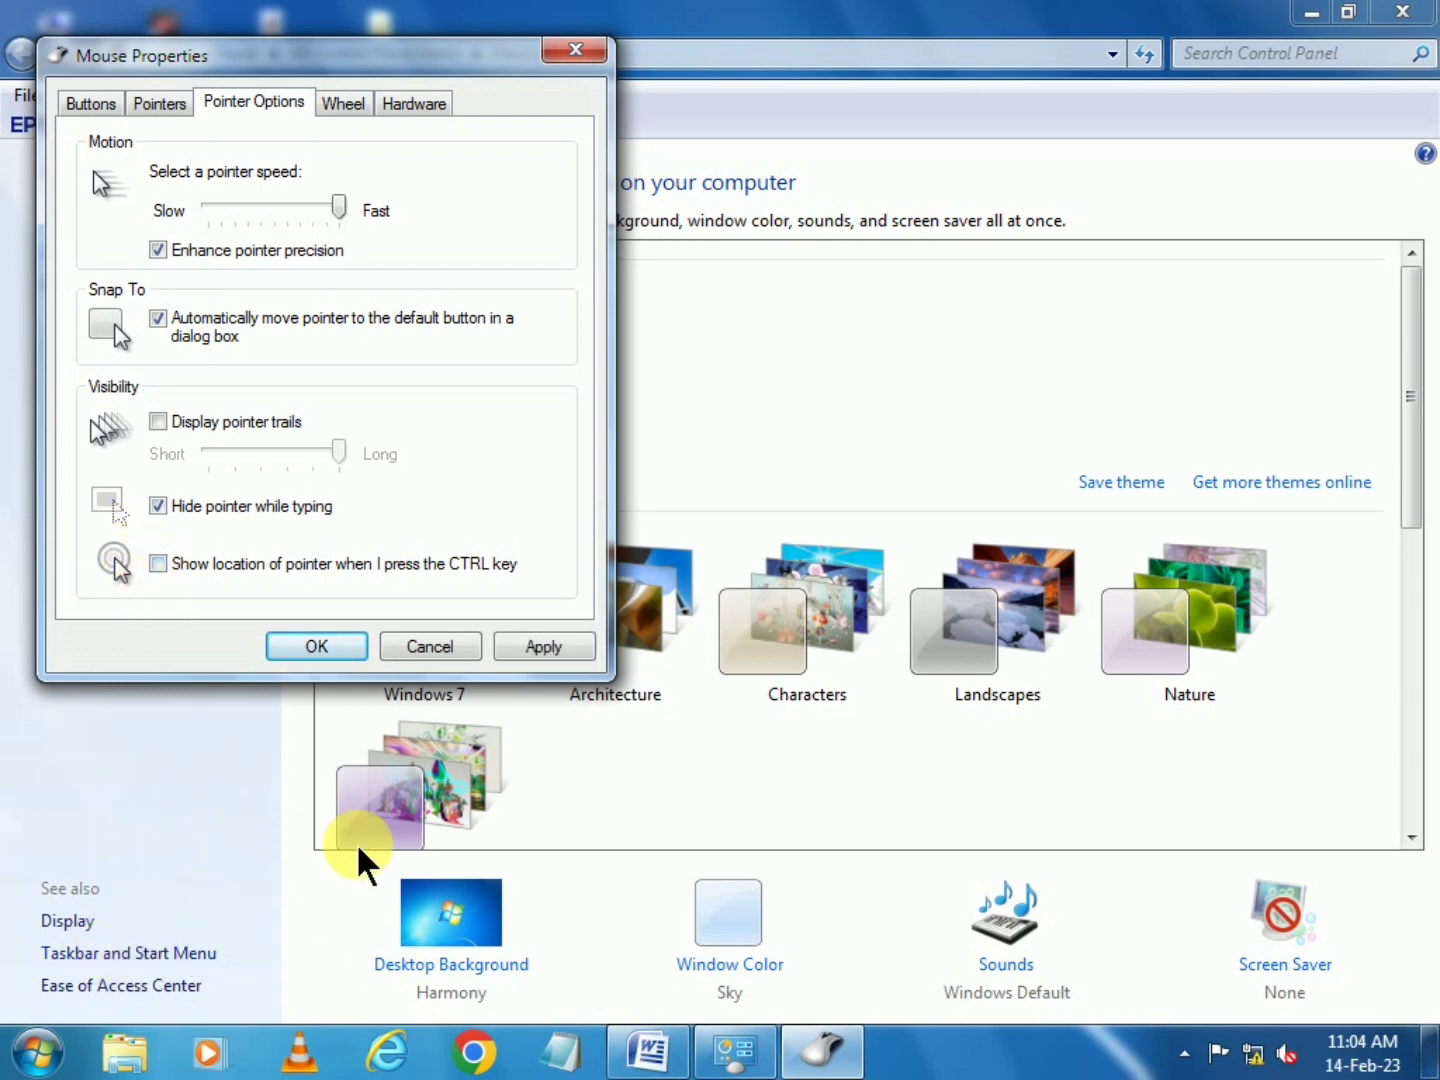
pyautogui.click(168, 563)
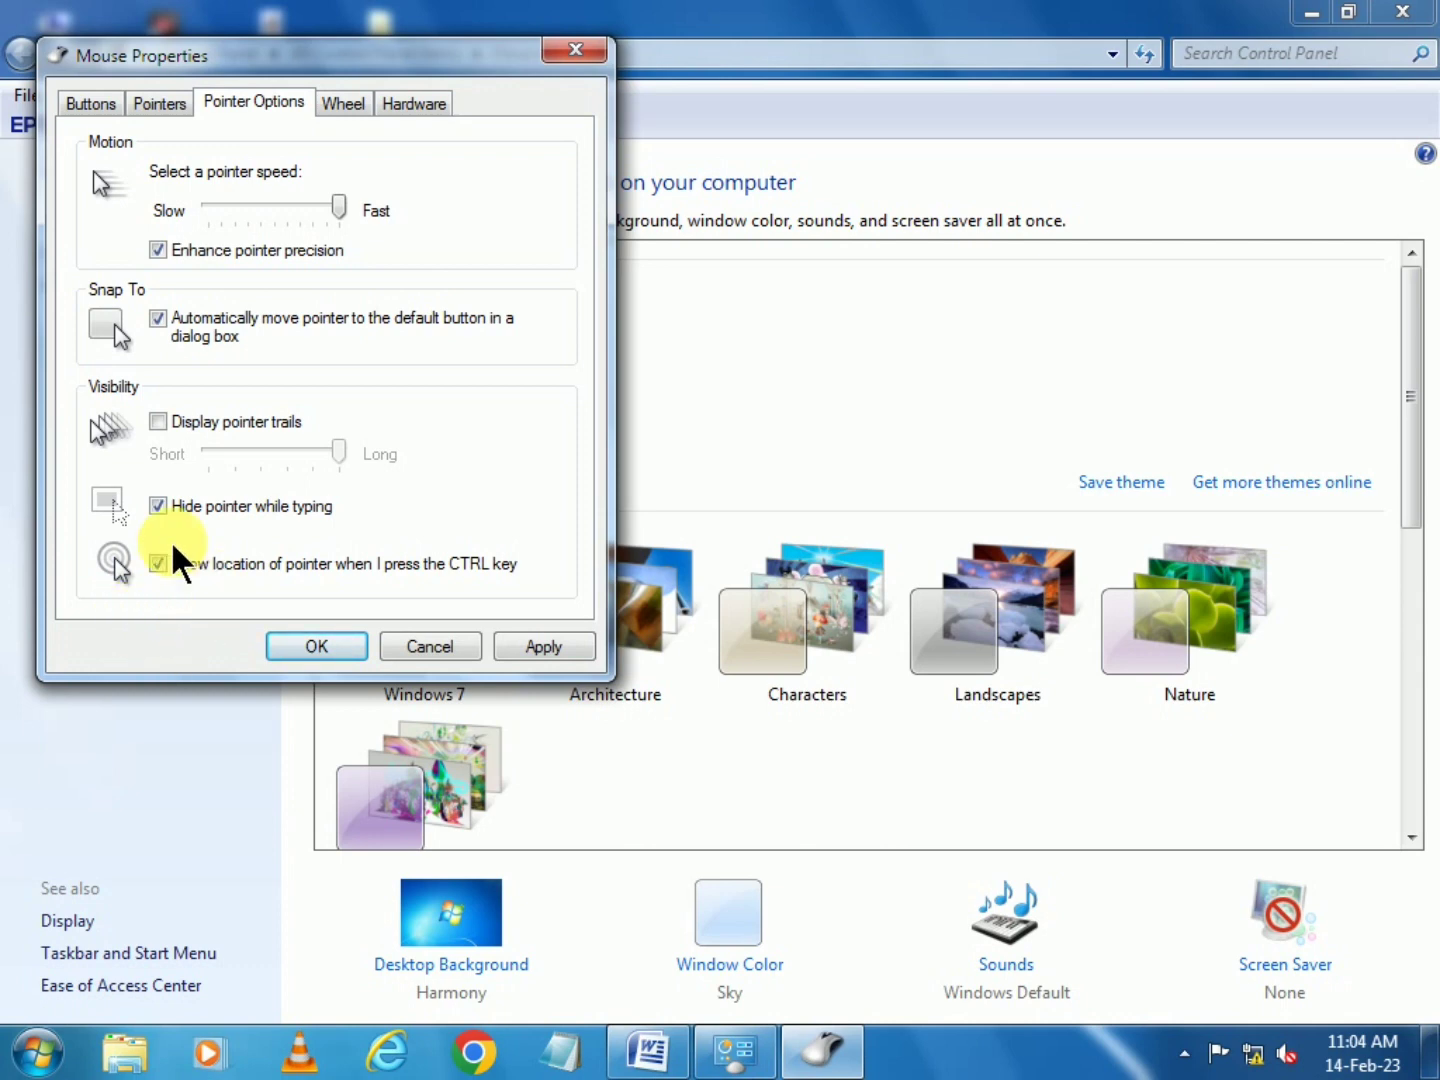
# - Review the mouse's wheel scrolling, hardware, button and pointer scheme settings, and return to the pointer options
pyautogui.click(346, 102)
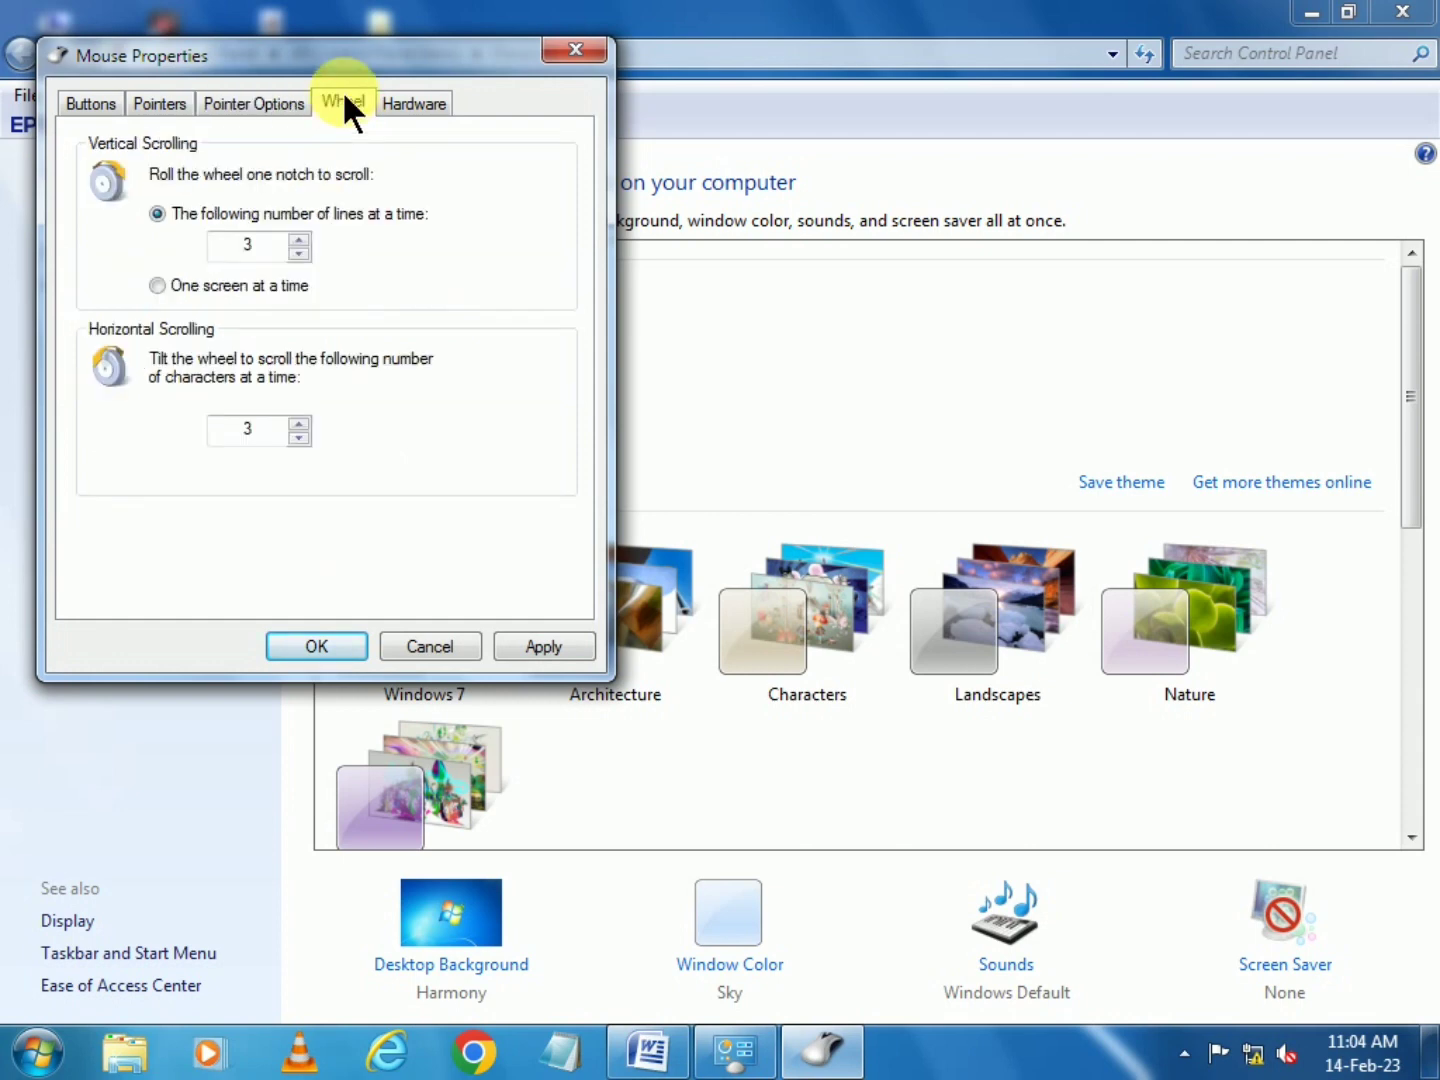
pyautogui.click(414, 103)
pyautogui.click(343, 104)
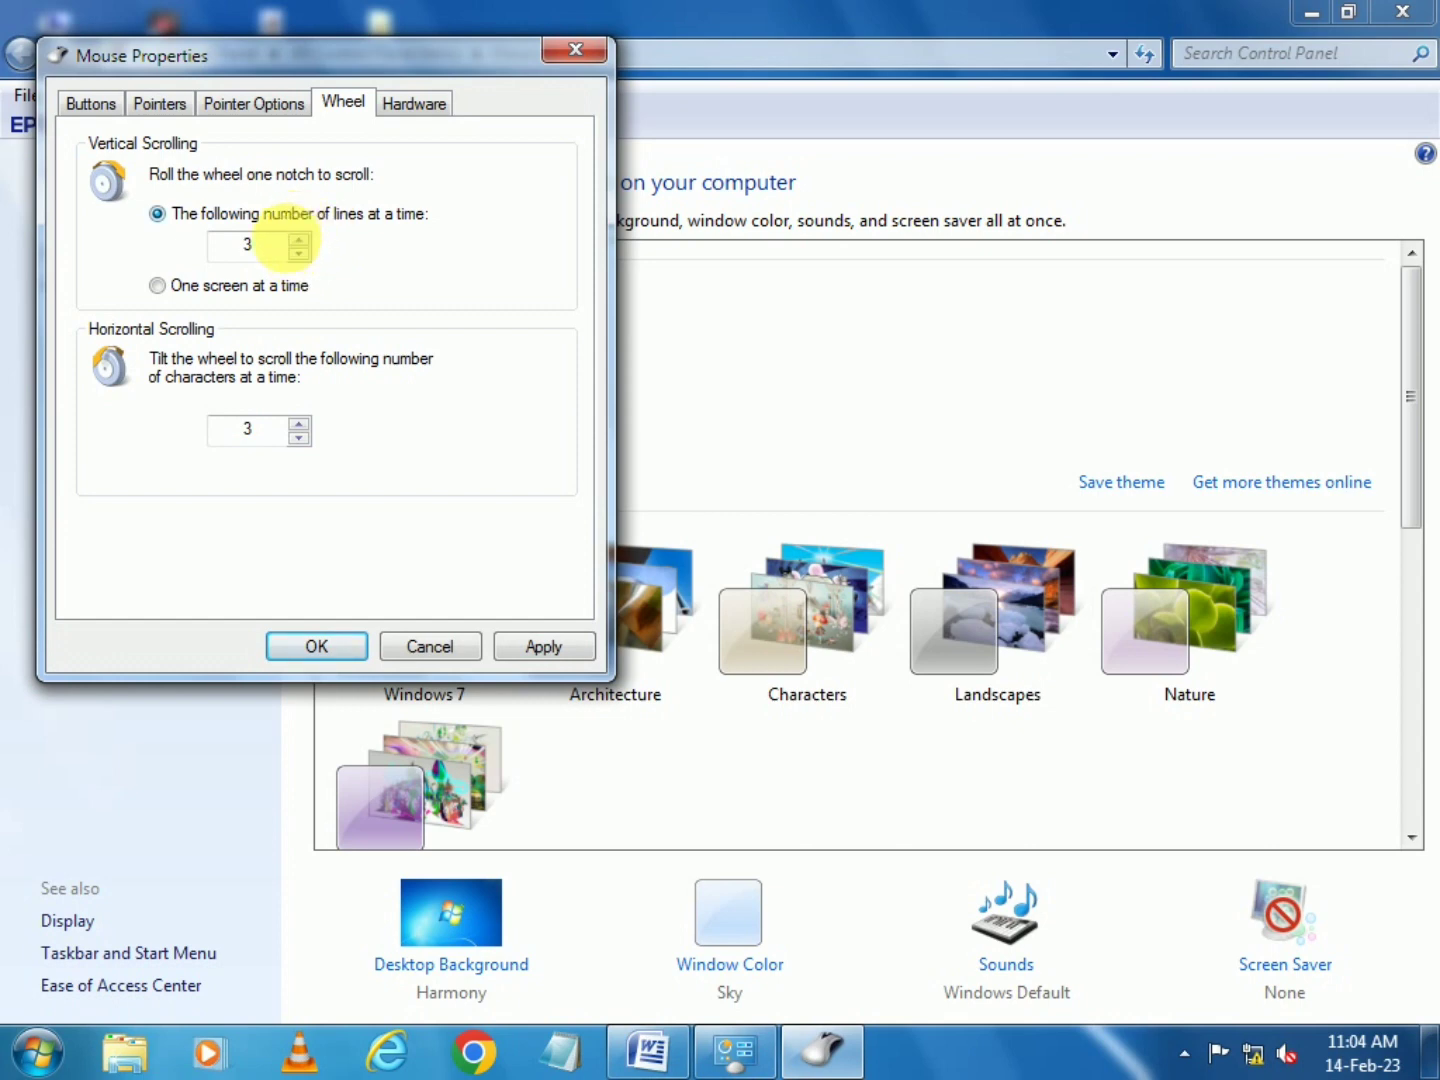
pyautogui.click(381, 102)
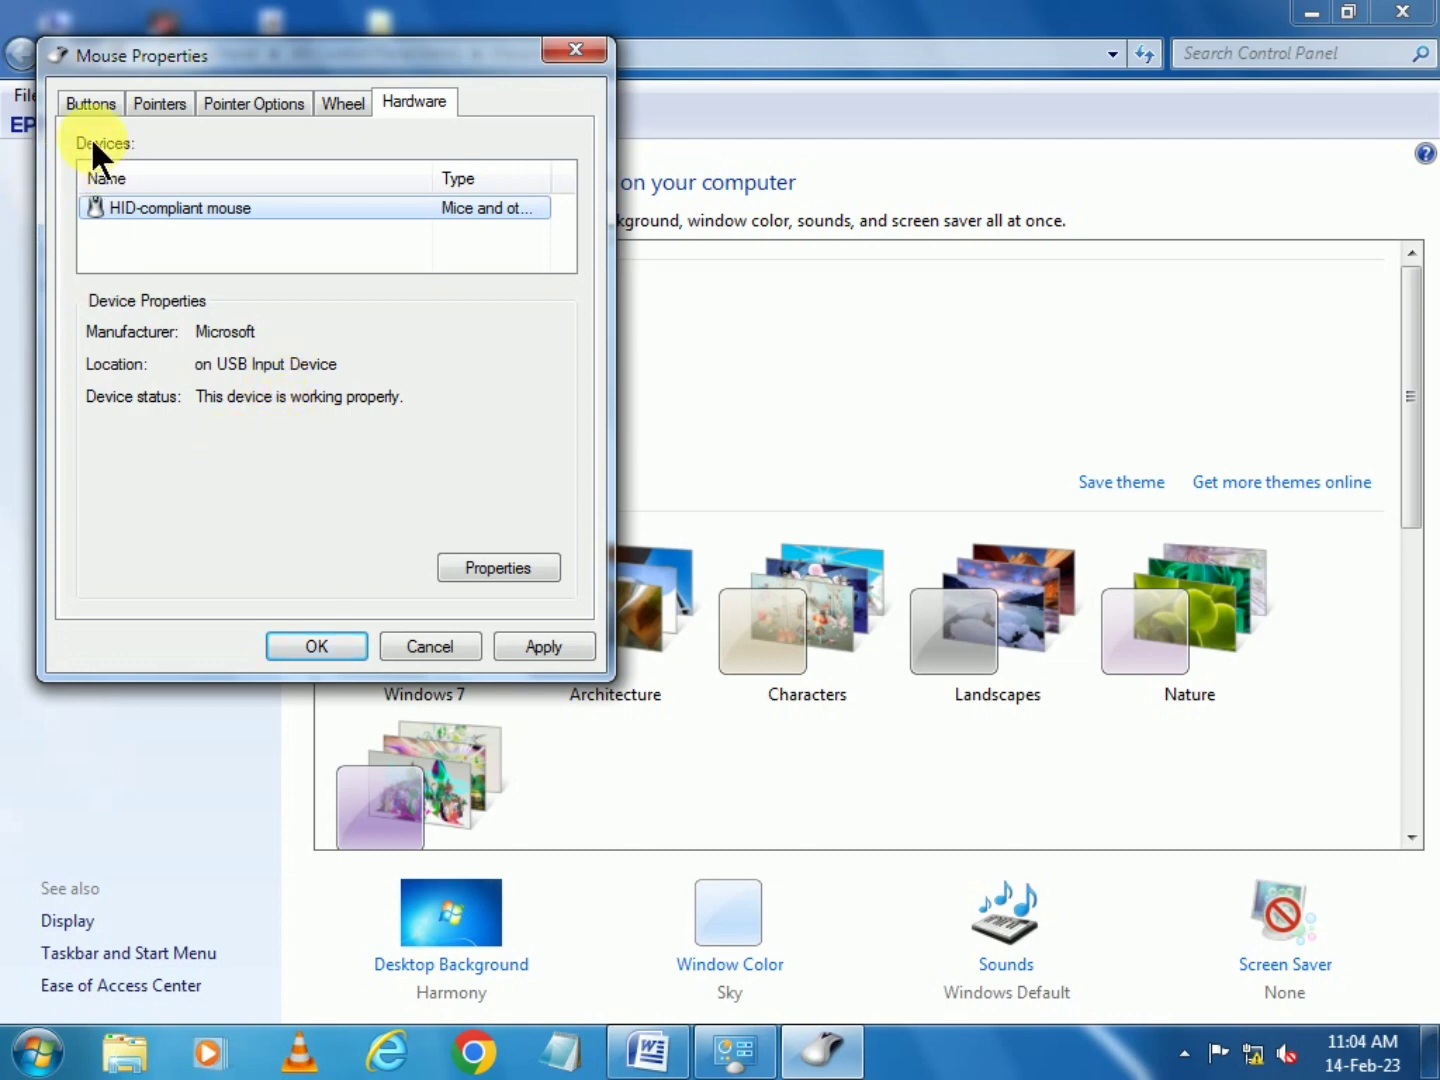
pyautogui.click(86, 104)
pyautogui.click(140, 108)
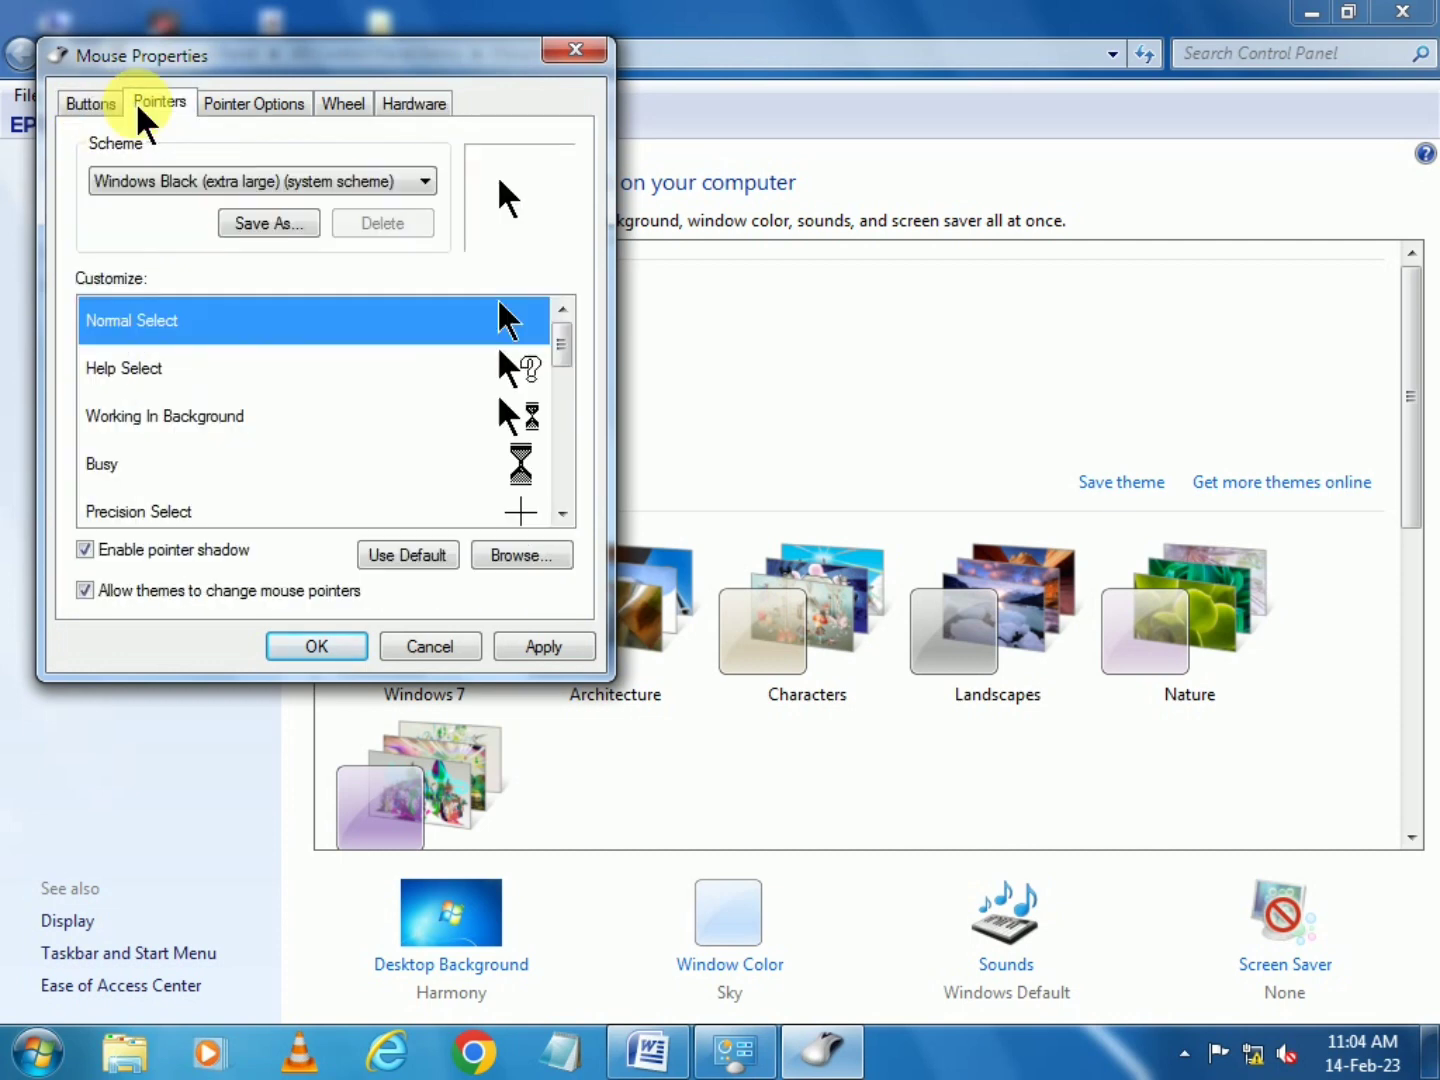
pyautogui.click(266, 100)
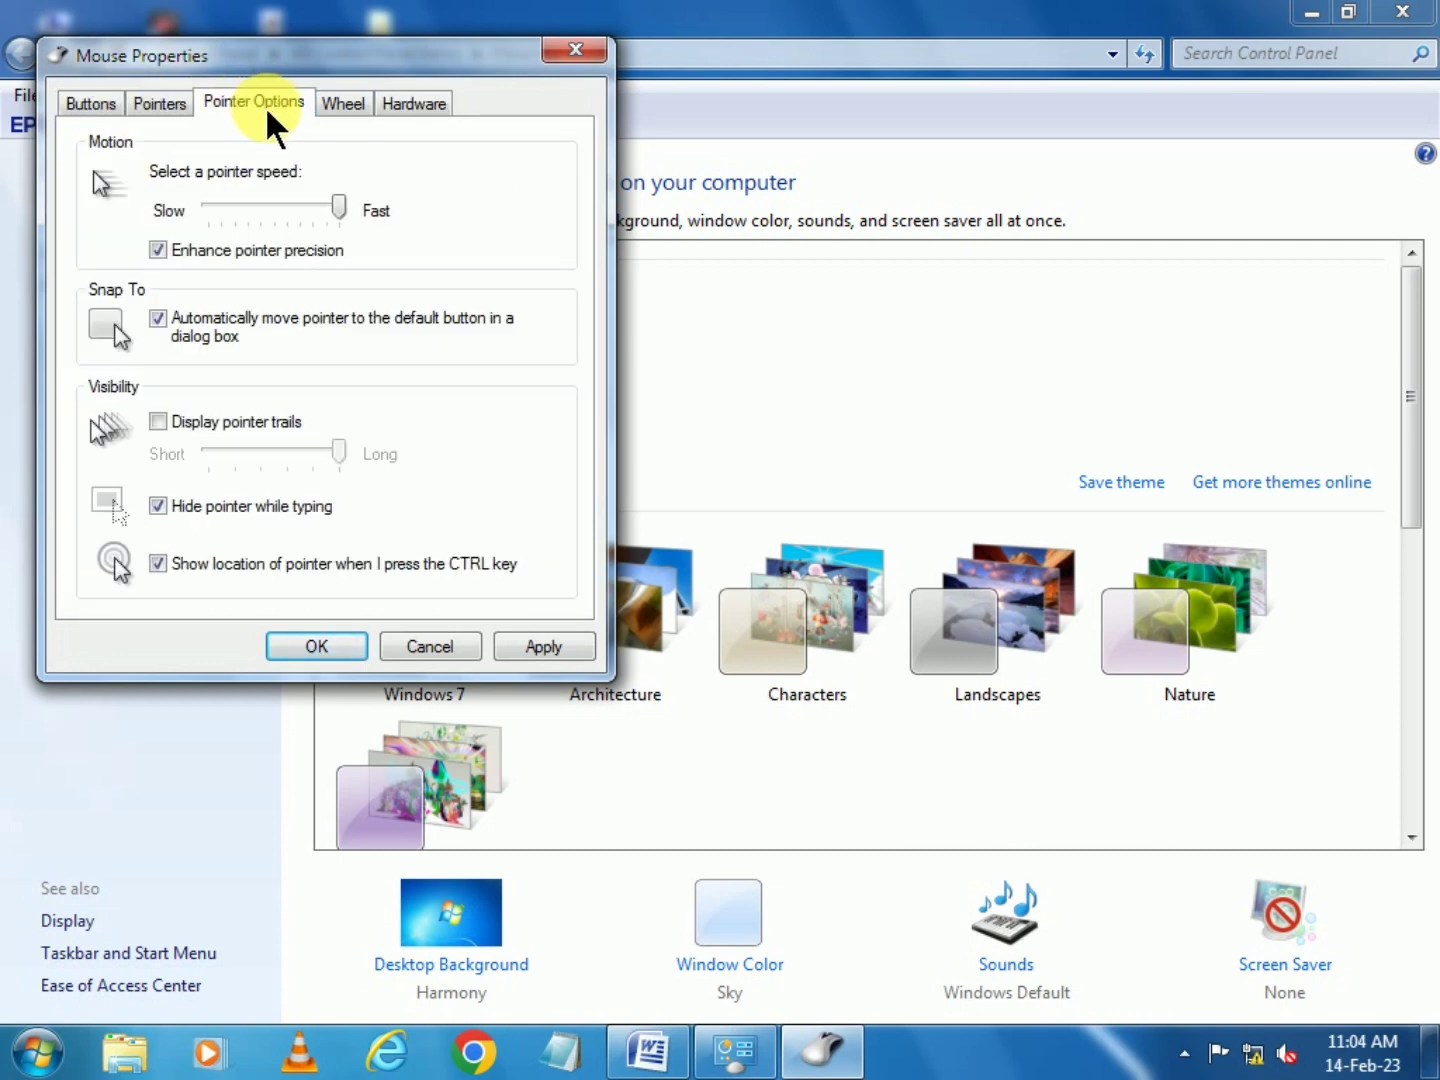